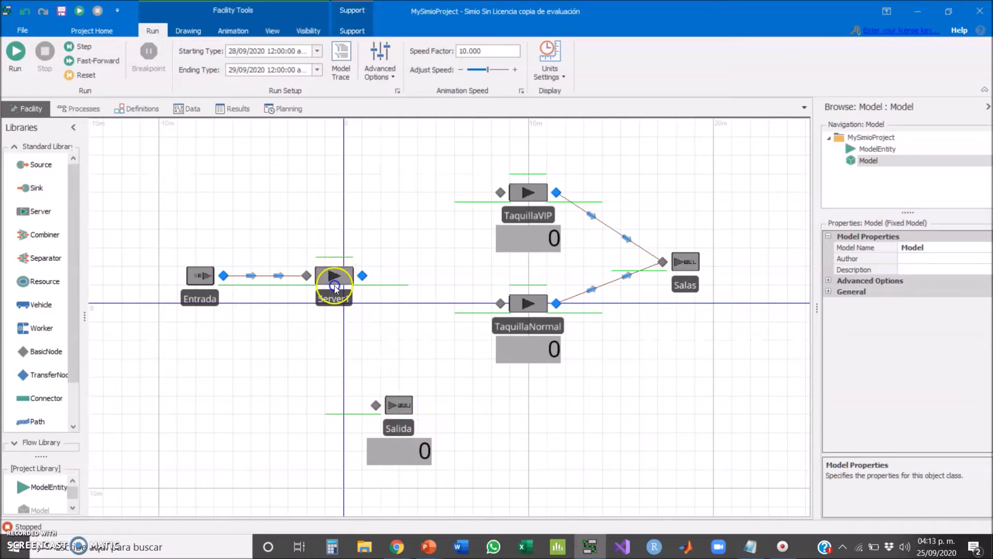
- Rename the server connected to Entrada as Revision
click(350, 300)
click(346, 297)
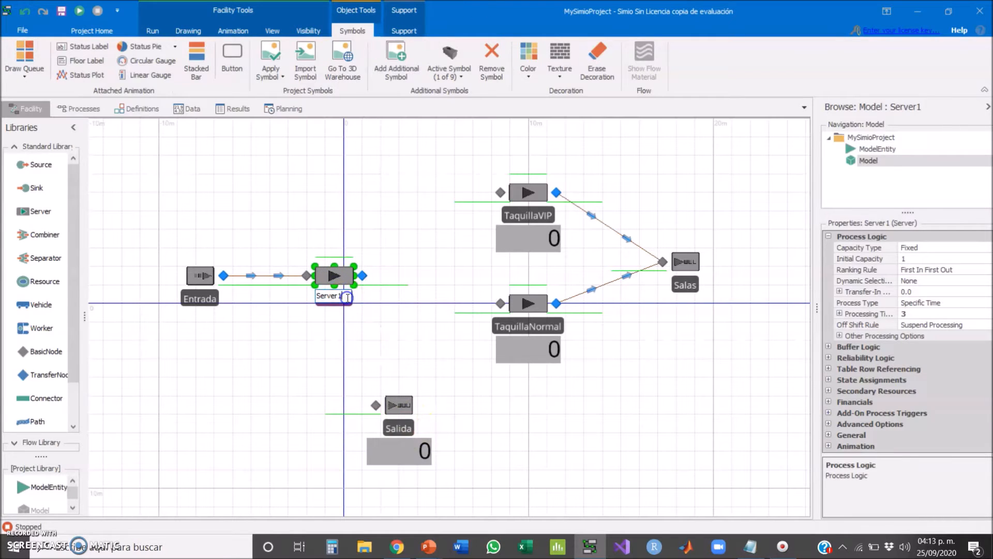
drag(341, 298, 316, 302)
text(Revision)
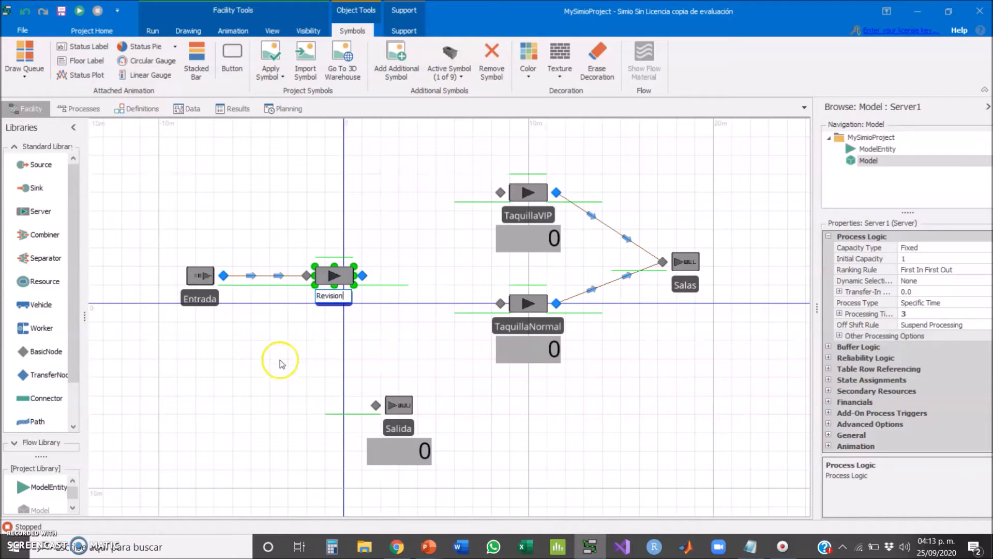
click(420, 425)
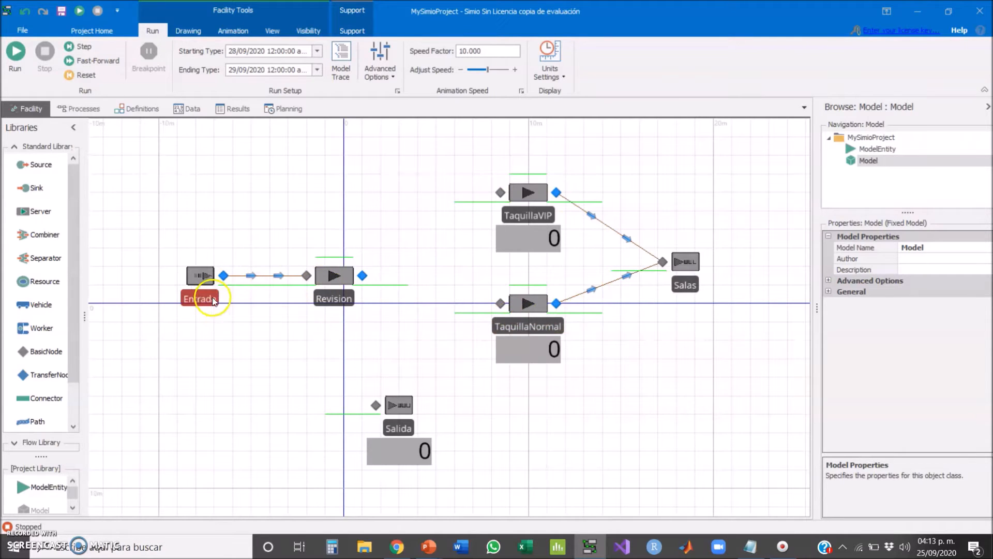
click(203, 278)
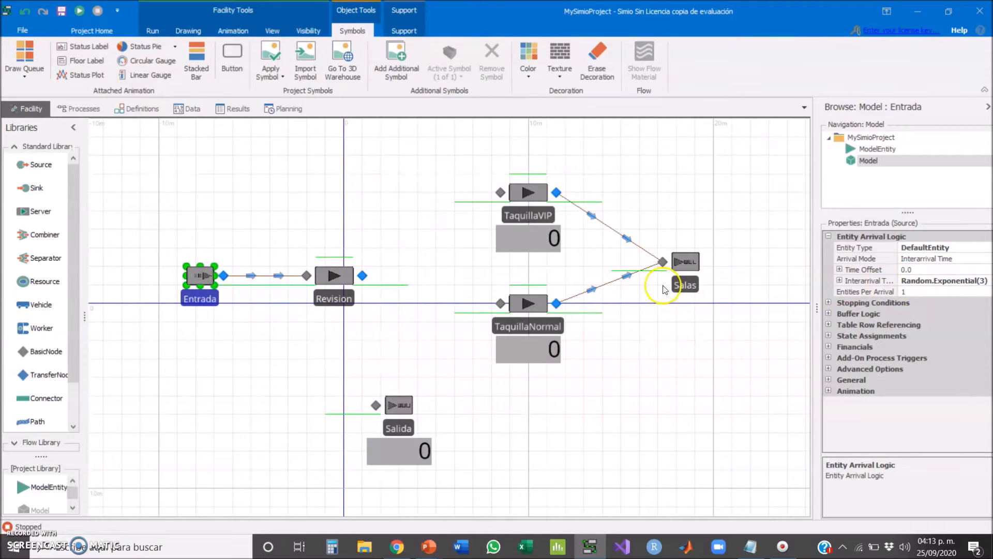
click(336, 278)
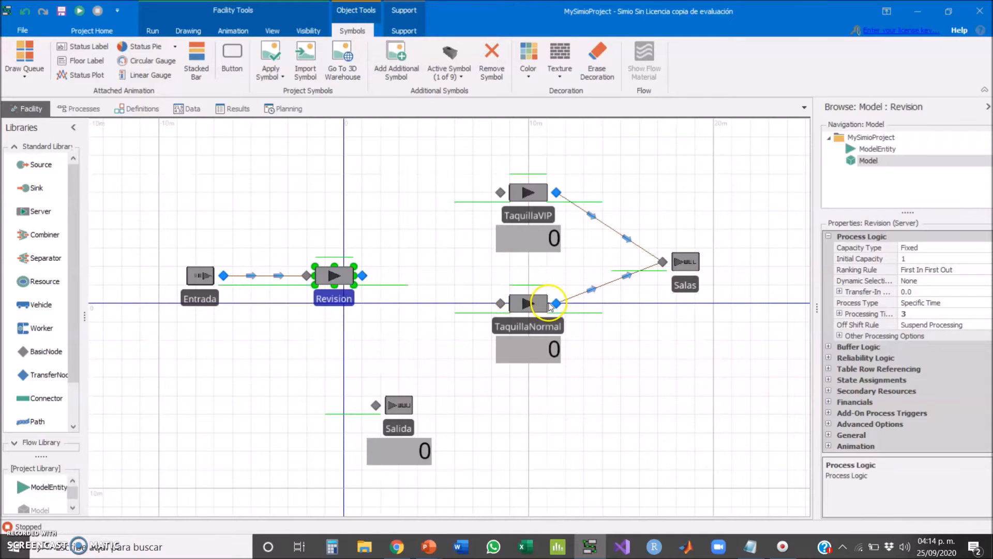
click(437, 241)
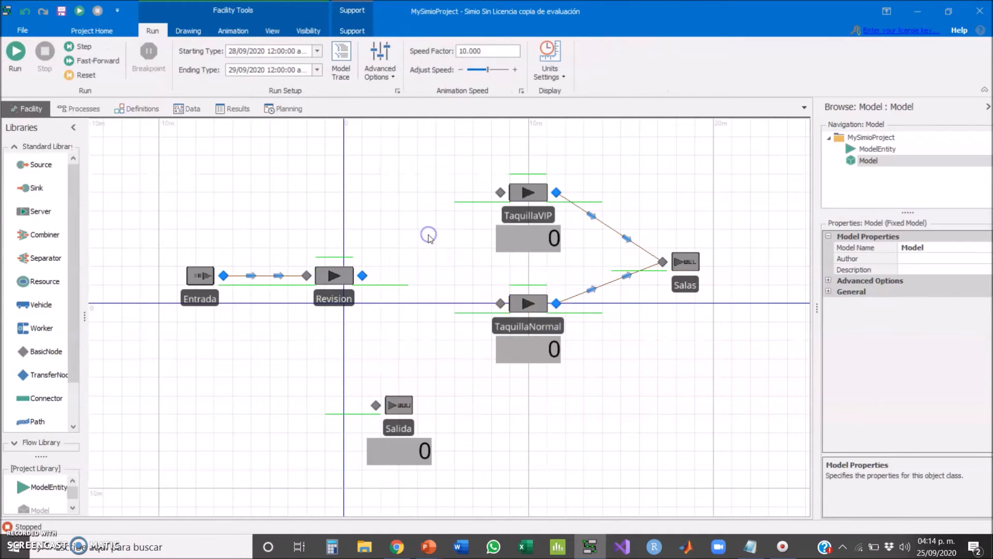
click(336, 278)
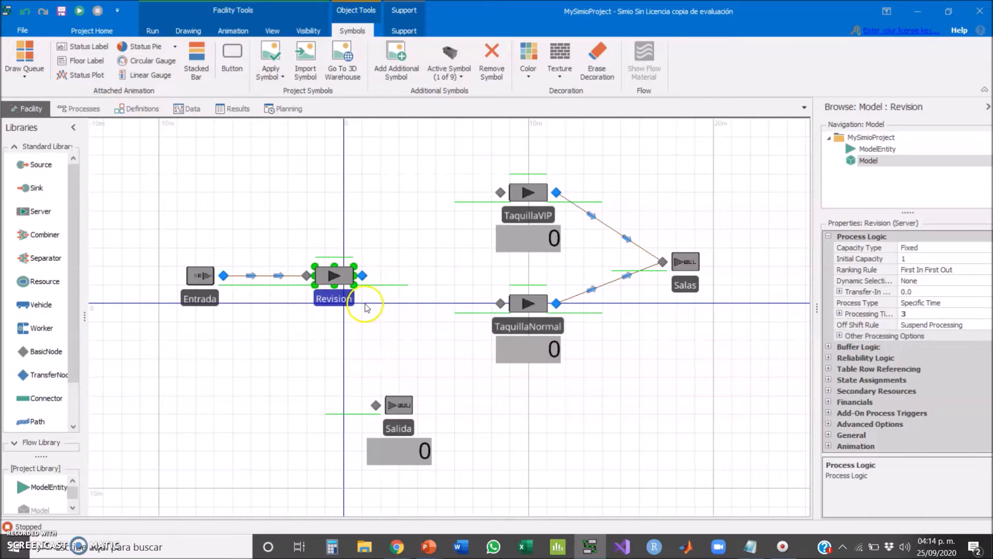
- Create a new add-on process for the Entered trigger of the Revision server's output node
click(363, 276)
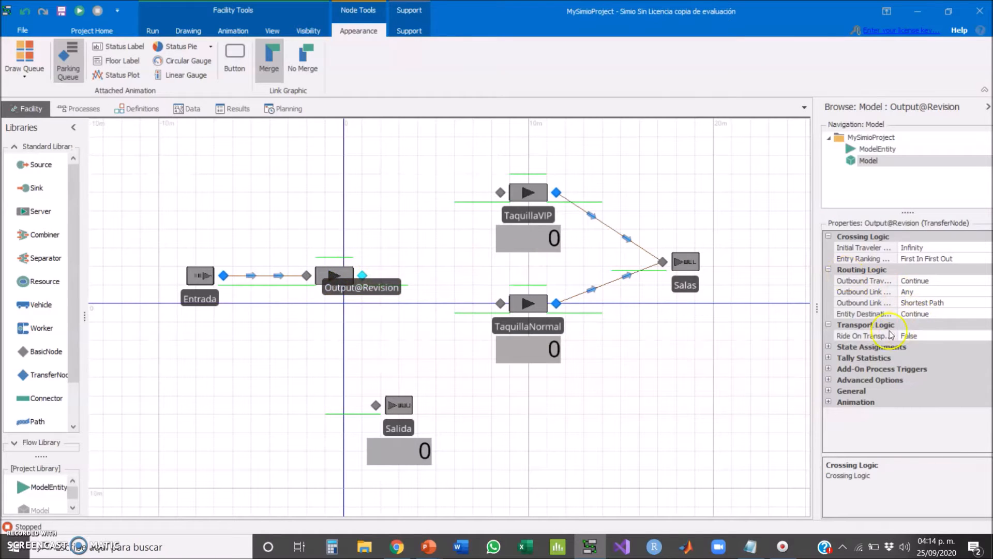
click(828, 369)
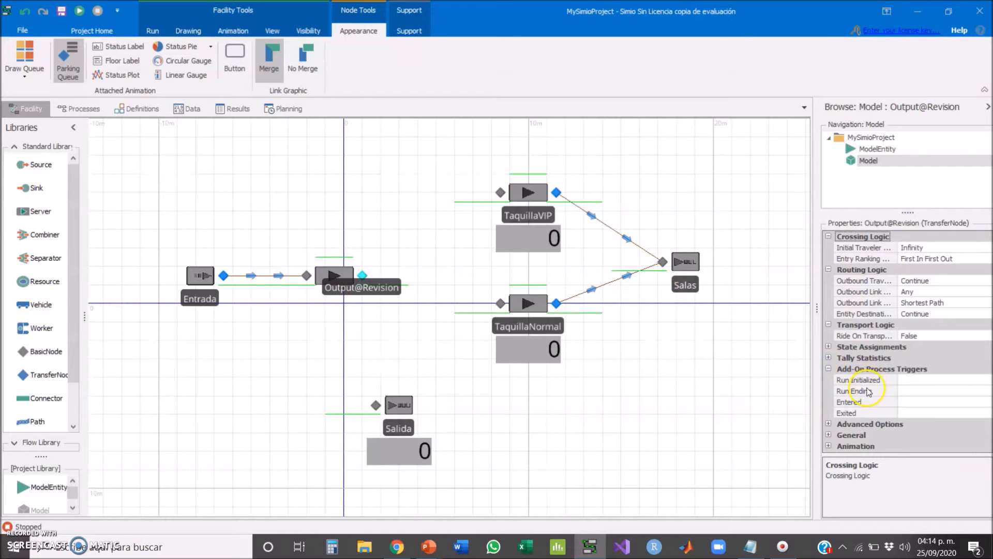
click(868, 403)
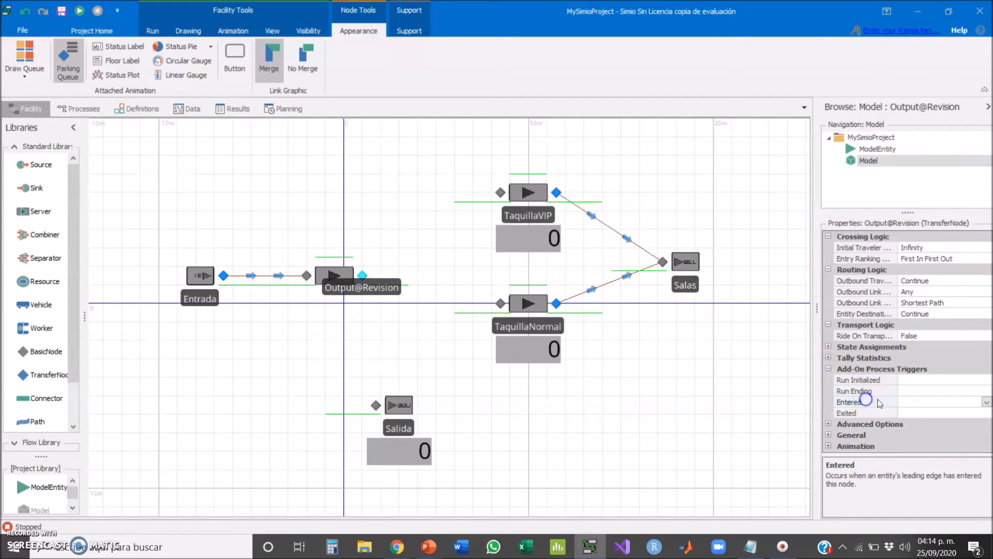
click(987, 402)
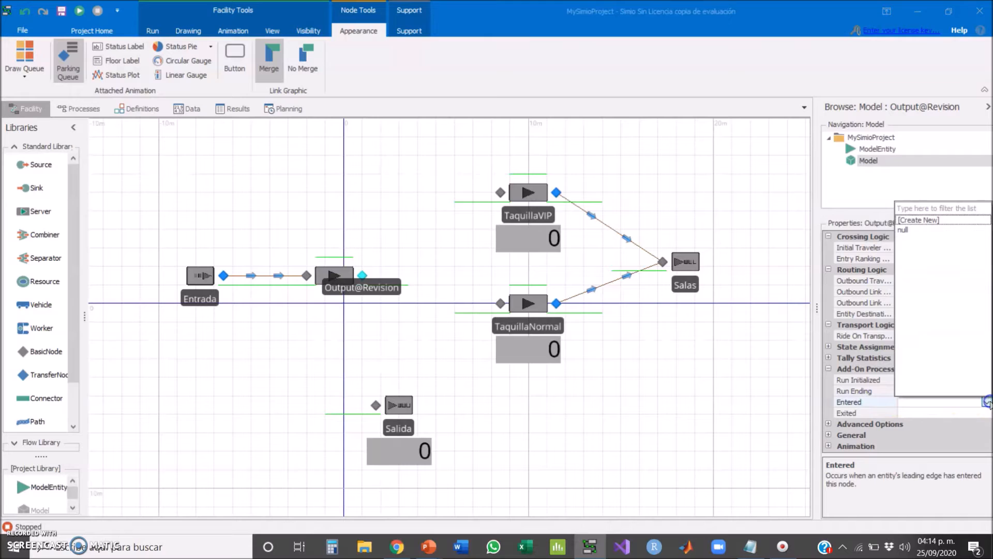
click(935, 221)
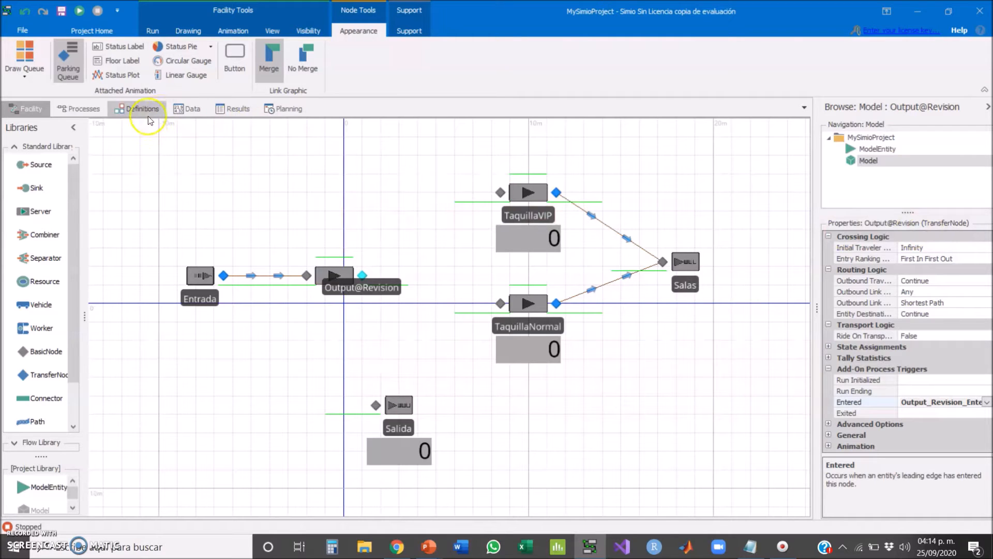
- Insert a Decide step between Begin and End in the Revision output node's Entered process
click(91, 113)
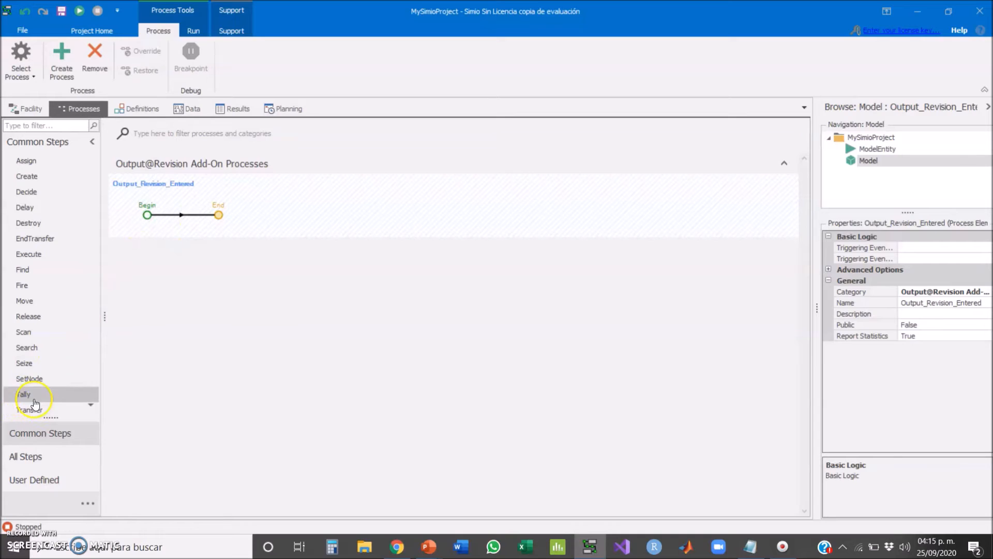
drag(31, 192, 180, 218)
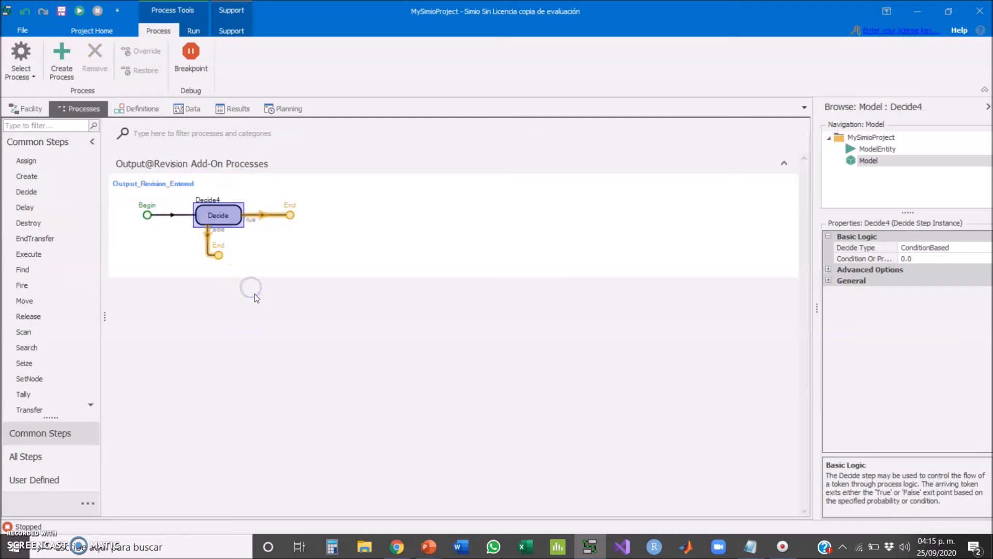
click(321, 270)
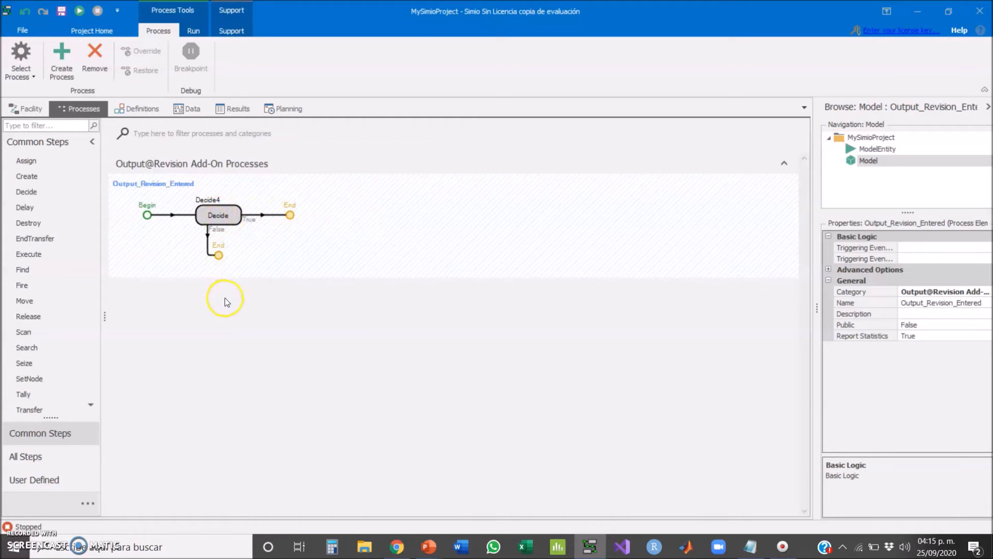
- Set the Decide step's type to ProbabilityBased with a probability of .80
click(217, 215)
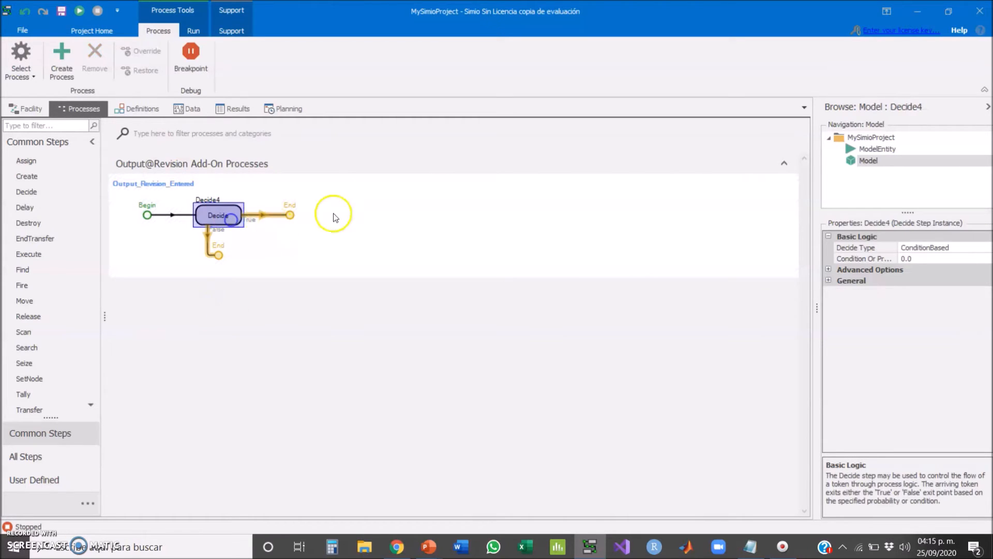
click(956, 247)
click(983, 250)
click(954, 260)
click(927, 258)
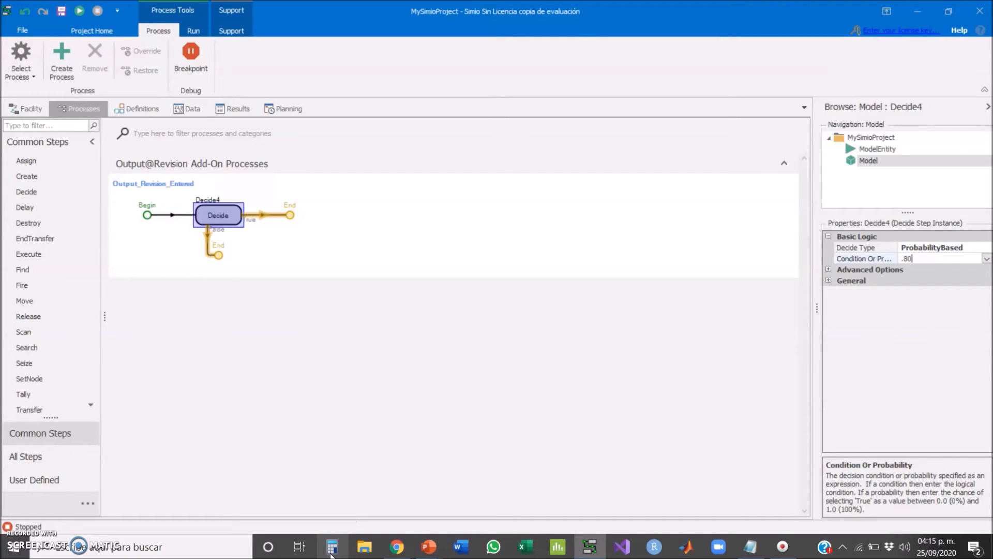
click(310, 373)
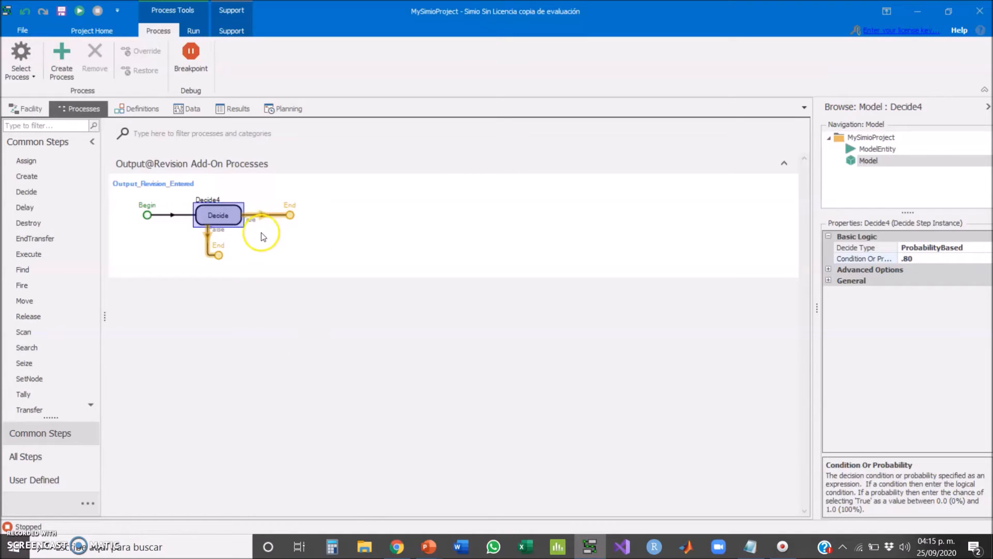
click(314, 255)
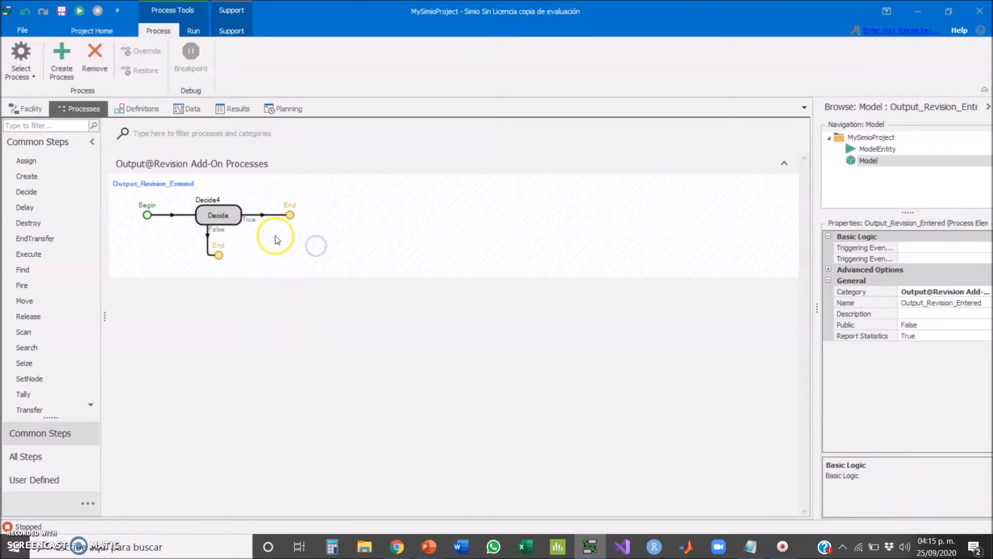
- Add a second Decide step on the True exit of the first Decide step
click(227, 215)
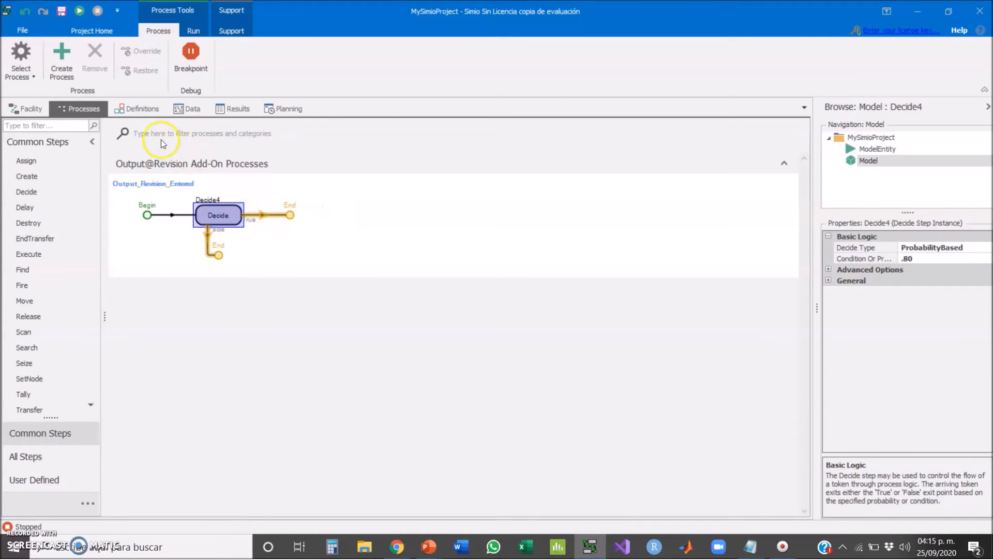
click(31, 109)
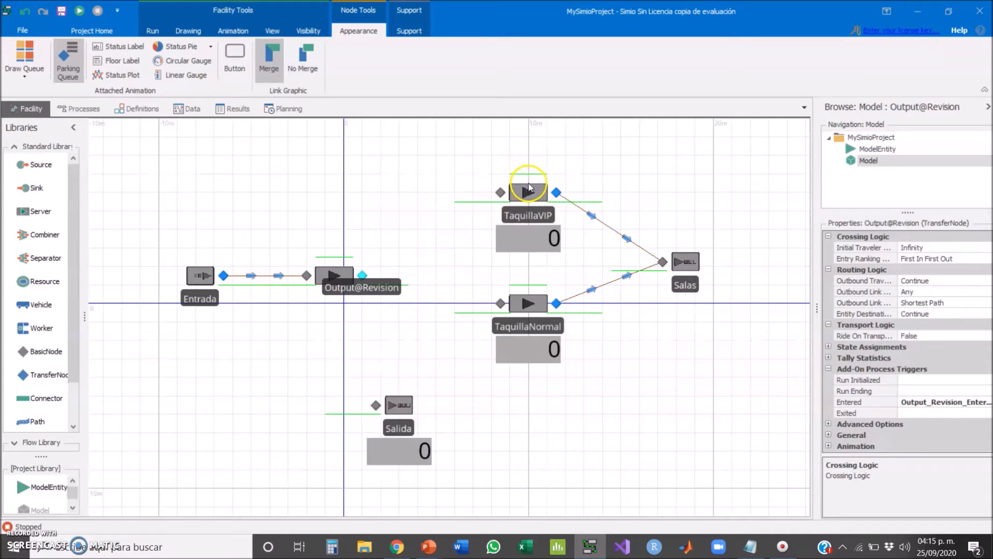
click(83, 109)
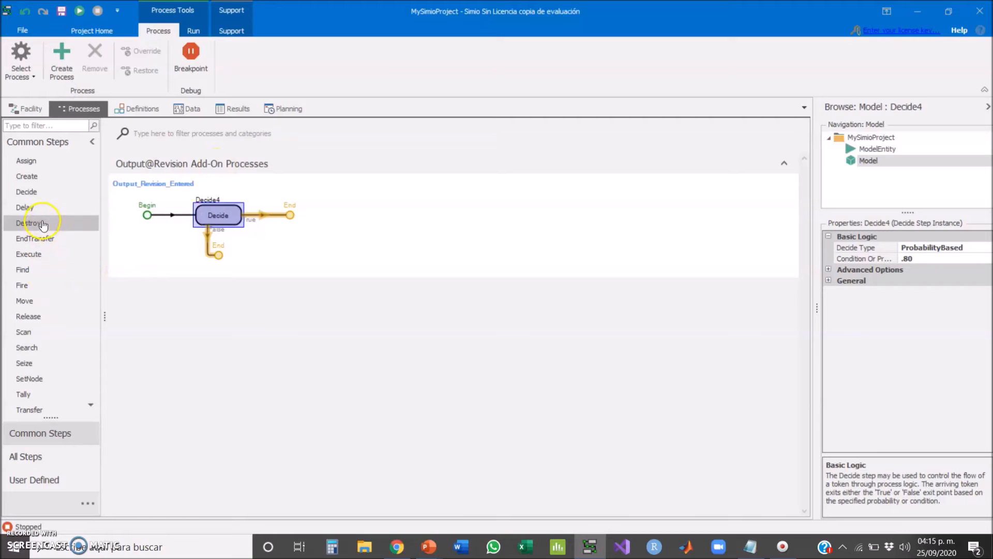
drag(29, 191, 291, 216)
click(381, 265)
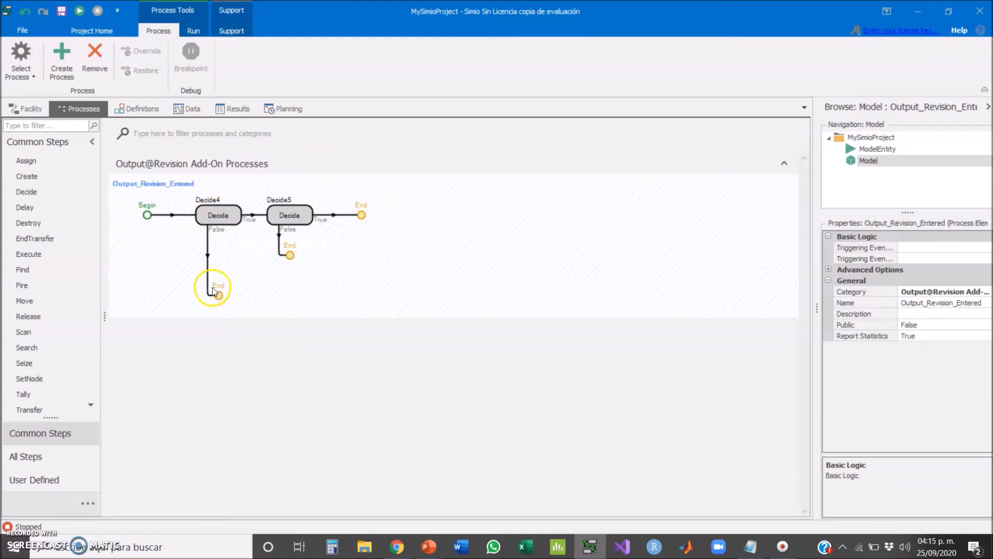
click(29, 108)
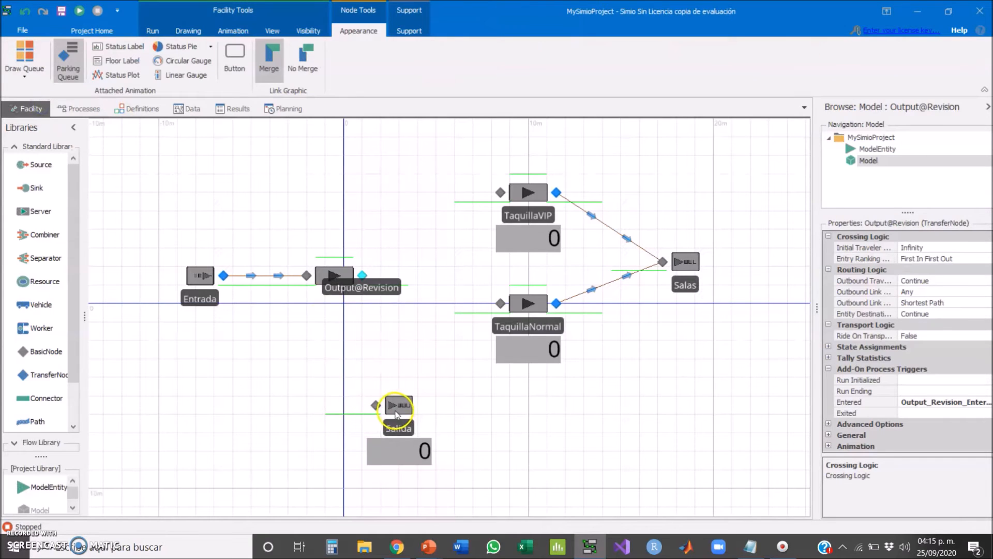
click(77, 108)
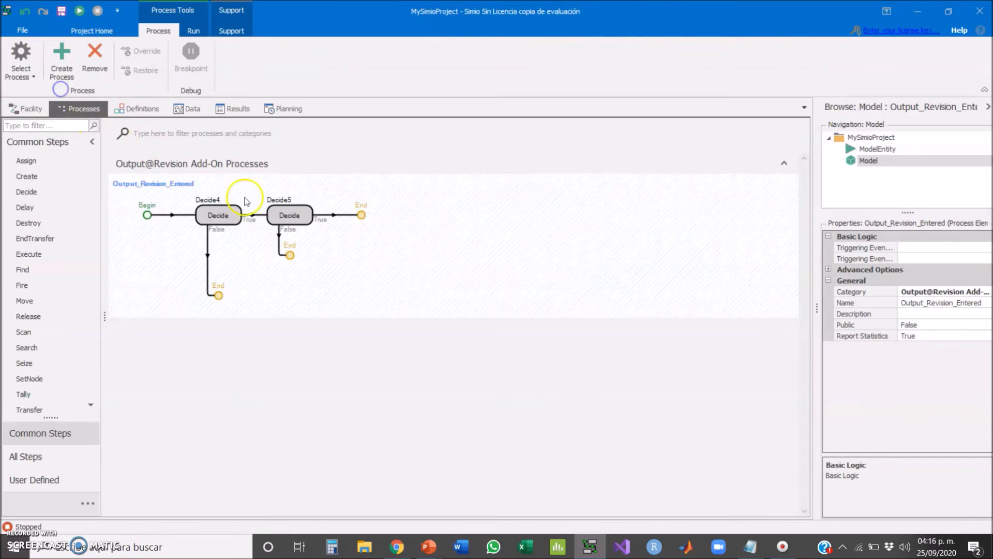
click(224, 216)
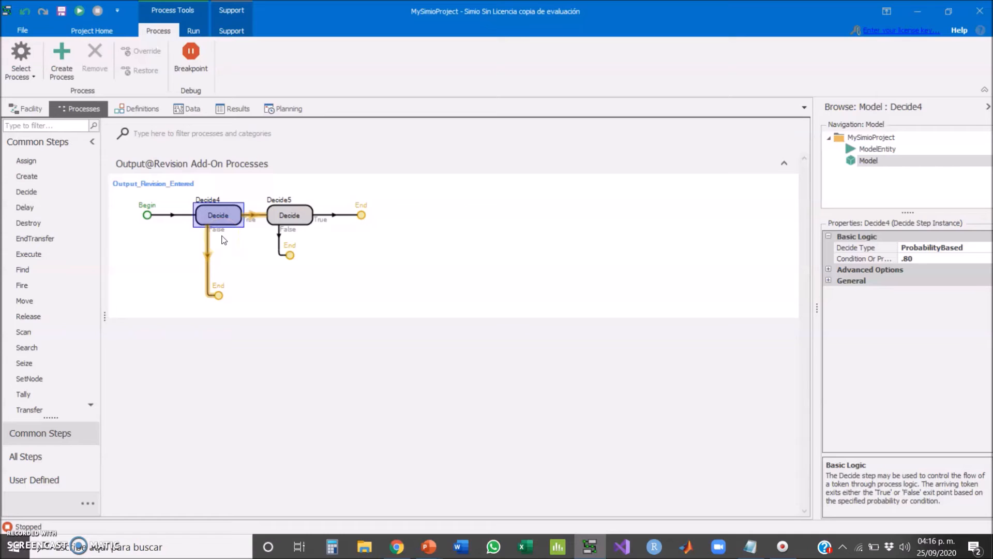
click(264, 295)
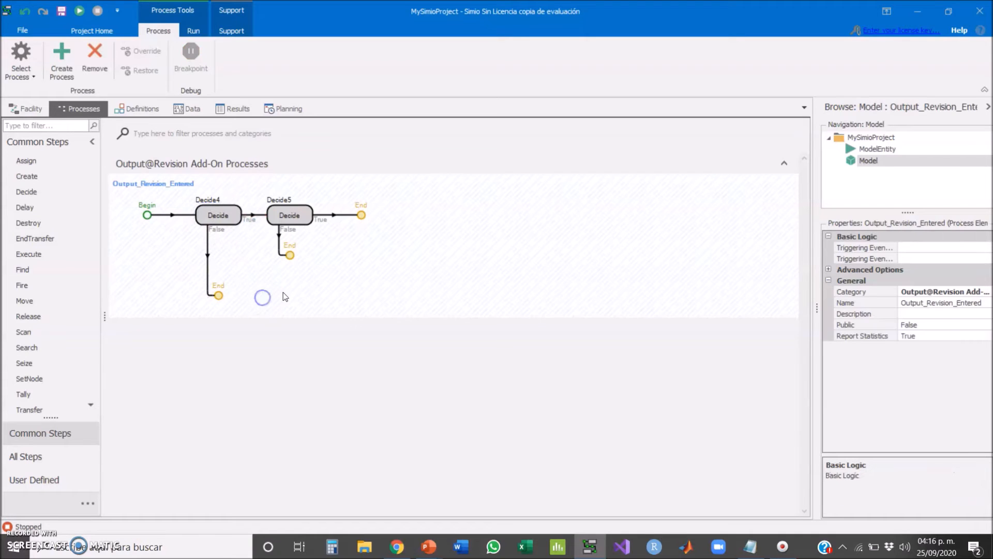
- Set the second Decide step's type to ProbabilityBased with a probability of .8
click(293, 216)
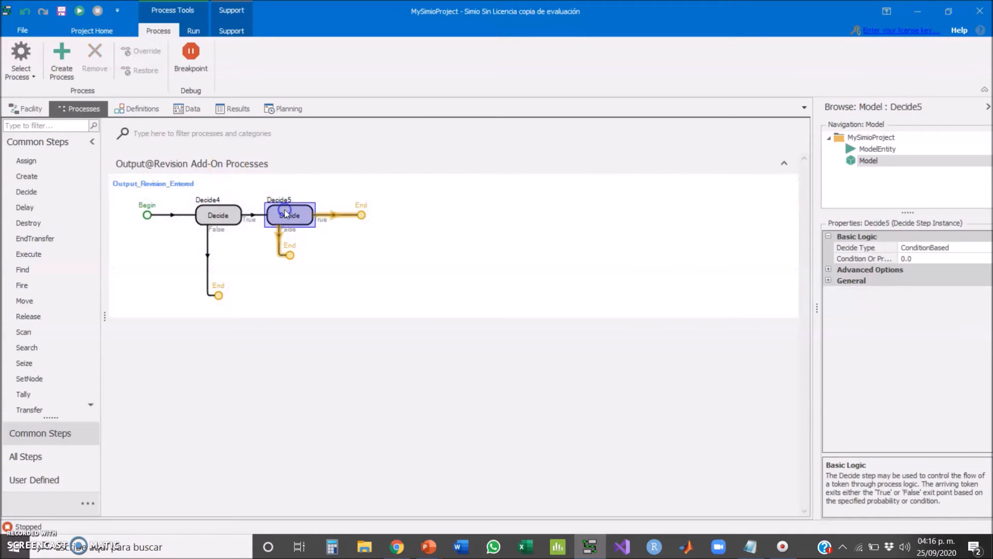
click(963, 249)
click(984, 249)
click(931, 259)
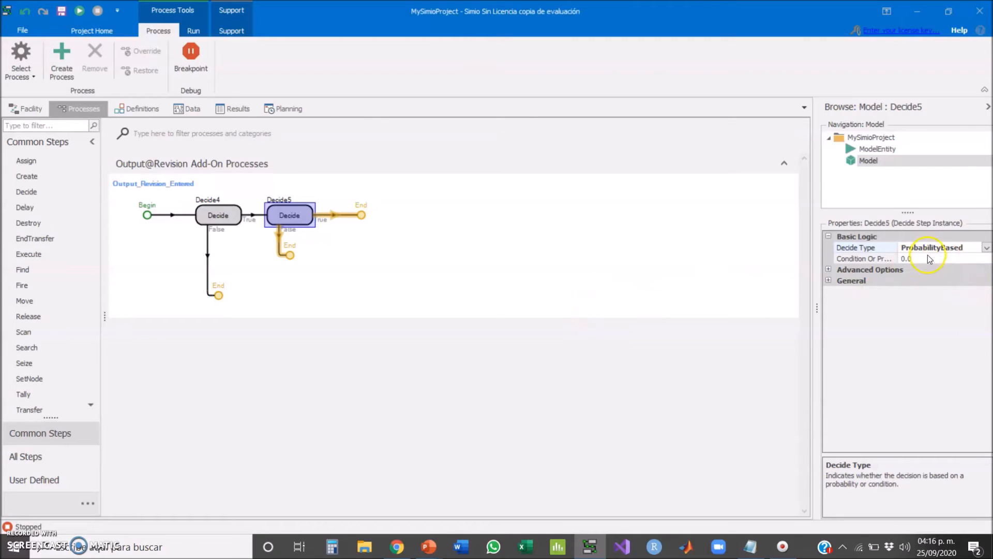
click(891, 258)
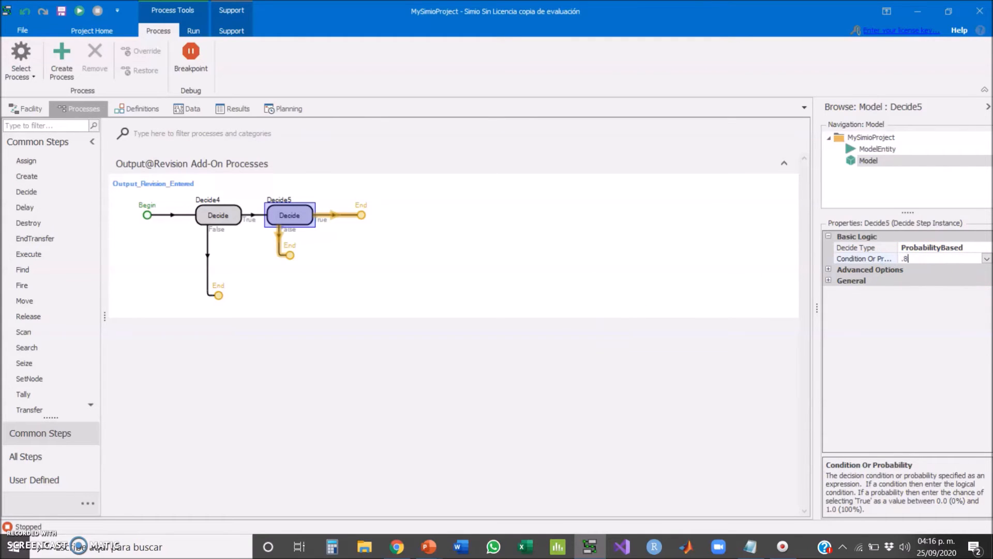
click(488, 260)
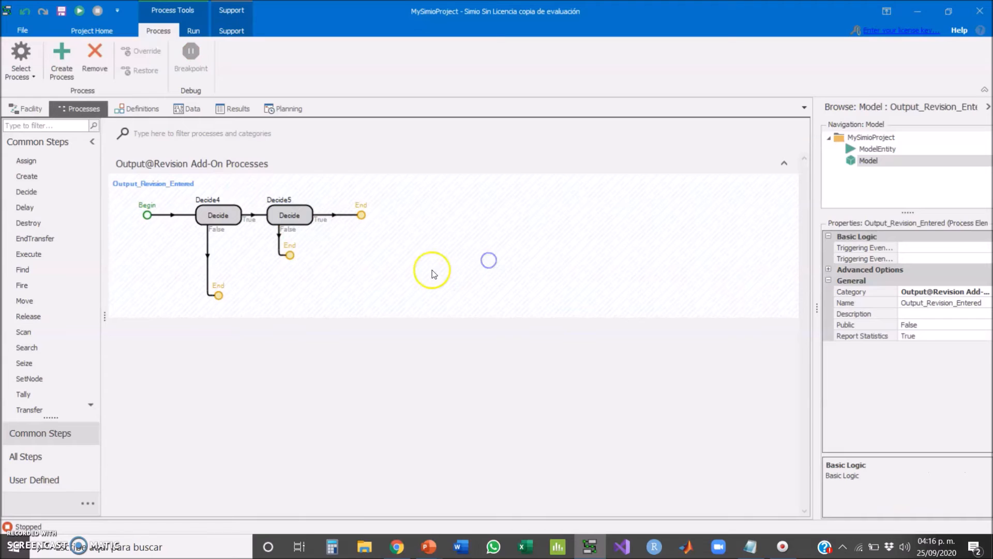
click(452, 222)
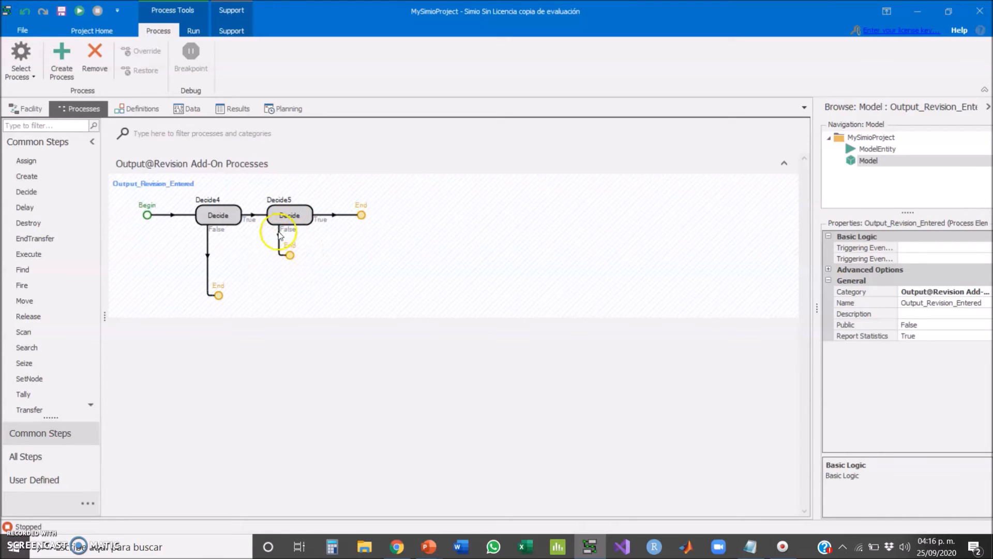
- Add Transfer steps on the False exit of the first Decide and the True exit of the second Decide
click(218, 217)
click(353, 295)
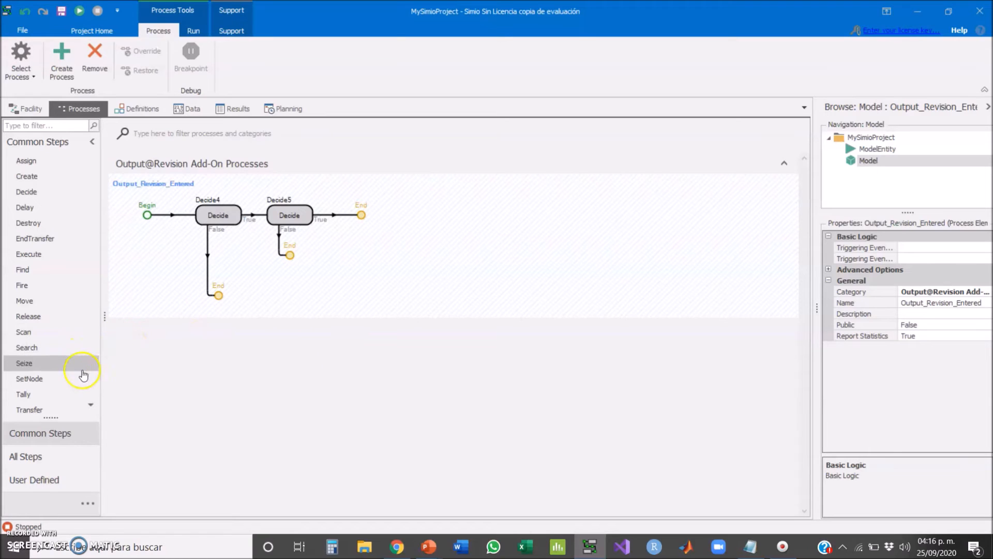
drag(43, 414, 210, 293)
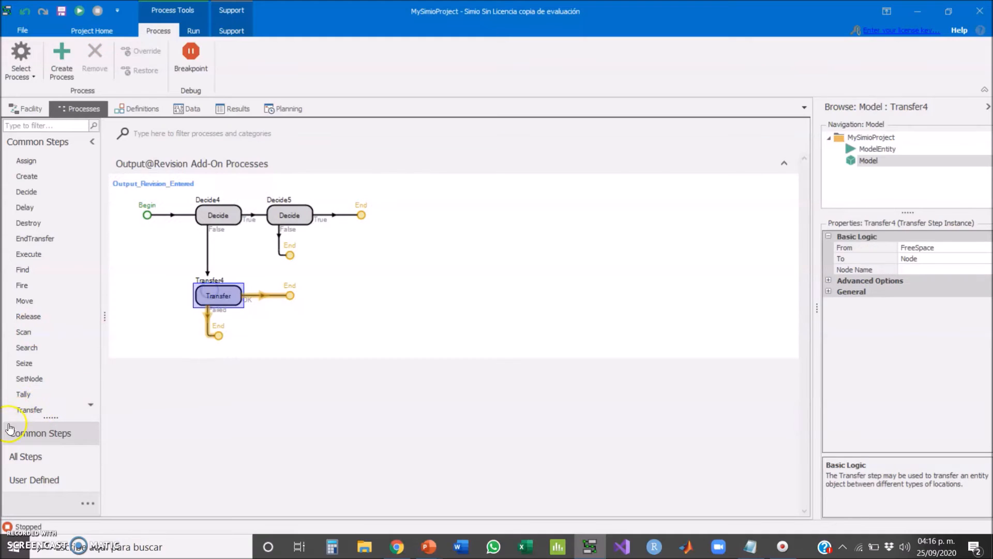
drag(32, 409, 360, 210)
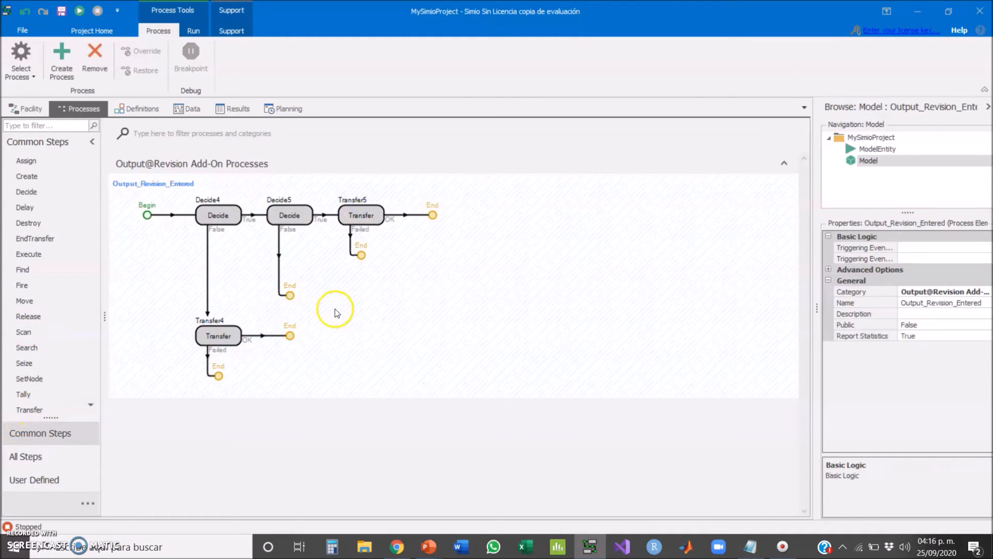
- Set the Transfer step on the first Decide's False exit to move entities from CurrentNode to node Input@Salida
click(213, 215)
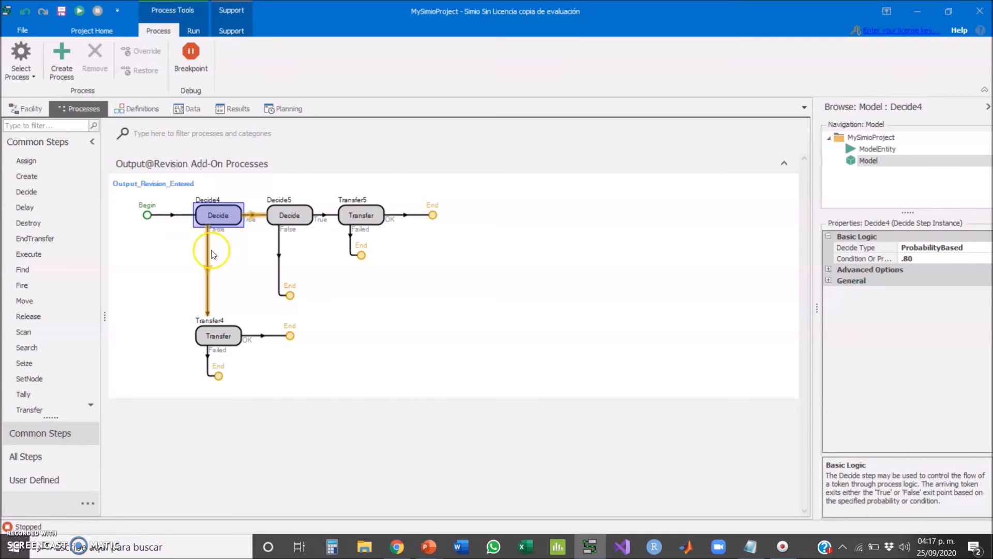
click(213, 334)
click(945, 251)
click(975, 254)
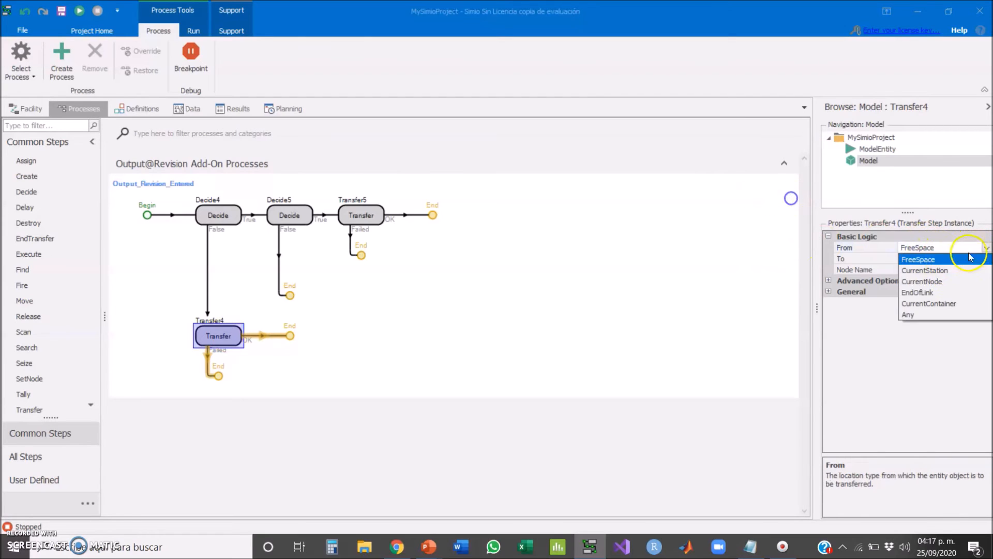
click(938, 282)
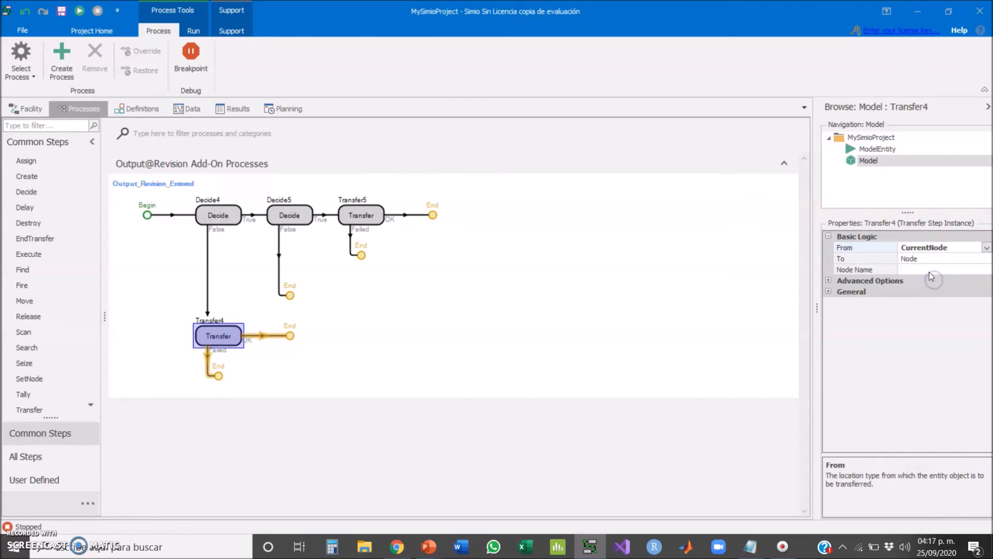
click(963, 266)
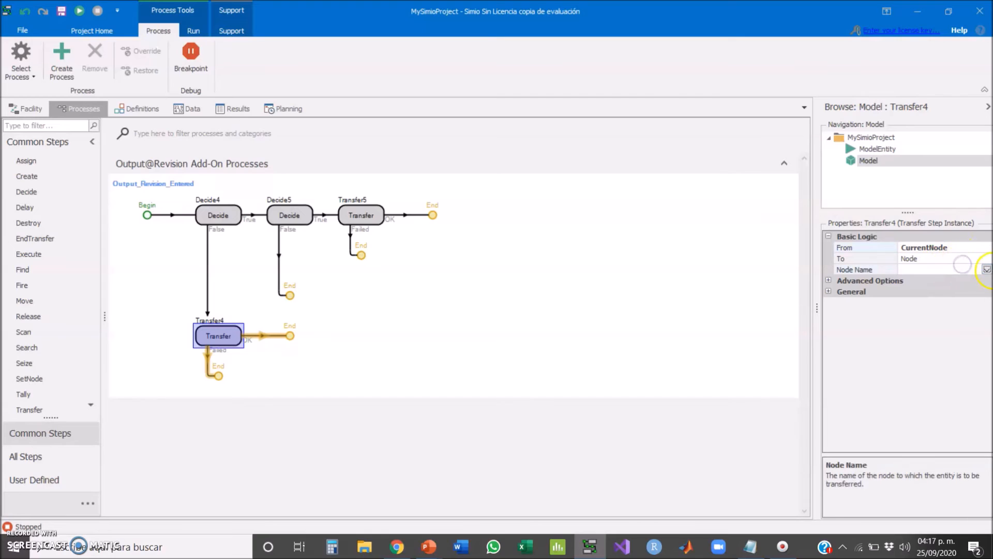
click(987, 269)
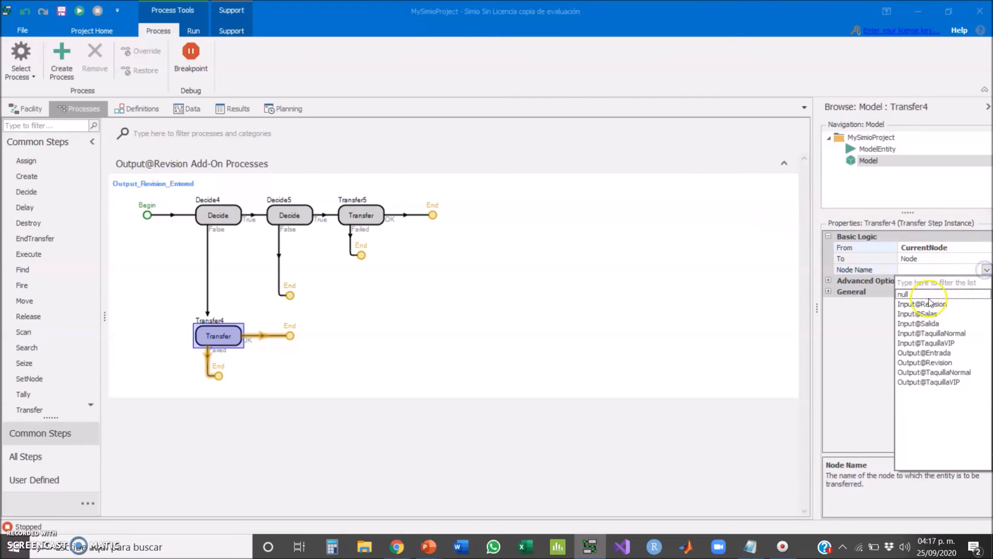
click(929, 324)
click(519, 326)
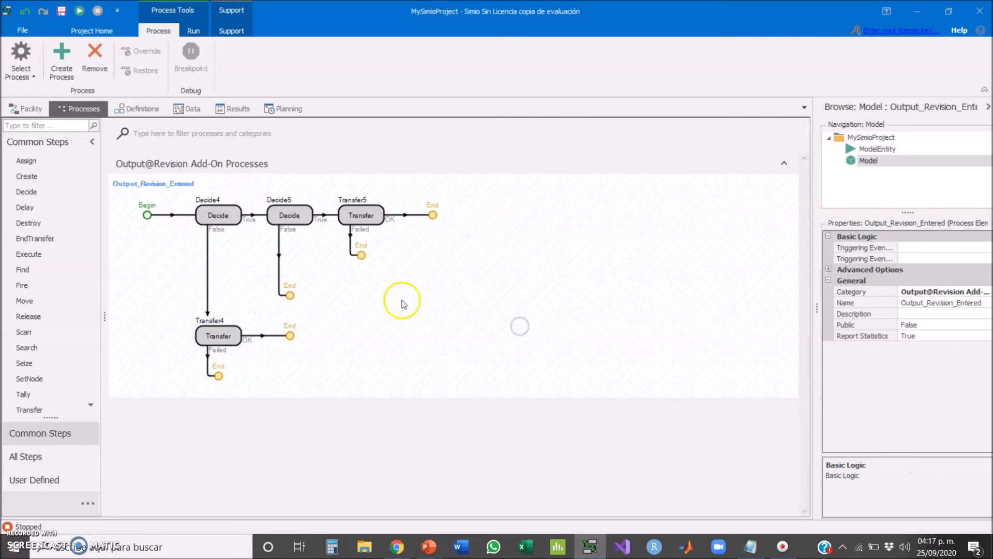
- Set the Transfer step on the second Decide's True exit to move entities from CurrentNode to node Input@TaquillaNormal
mouse_move(216, 220)
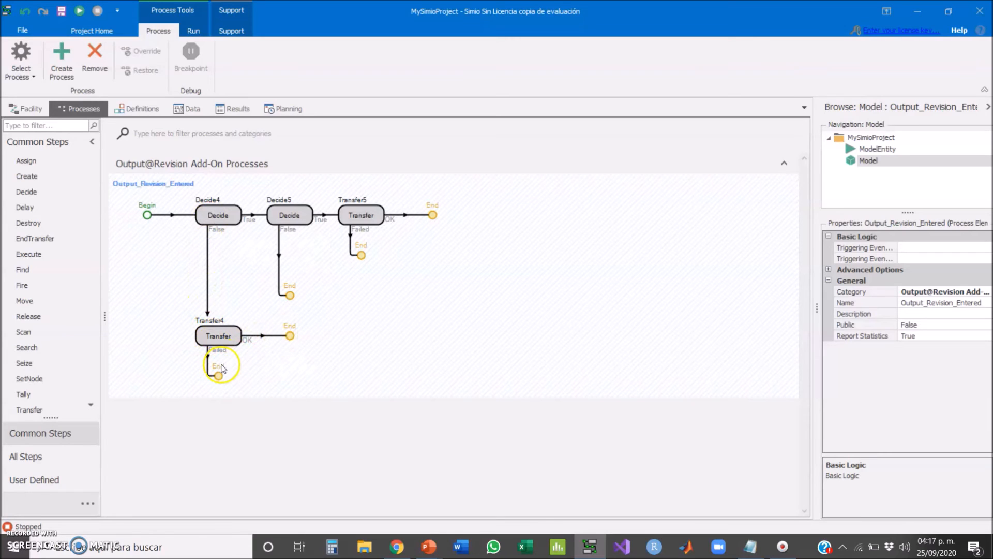
mouse_move(284, 218)
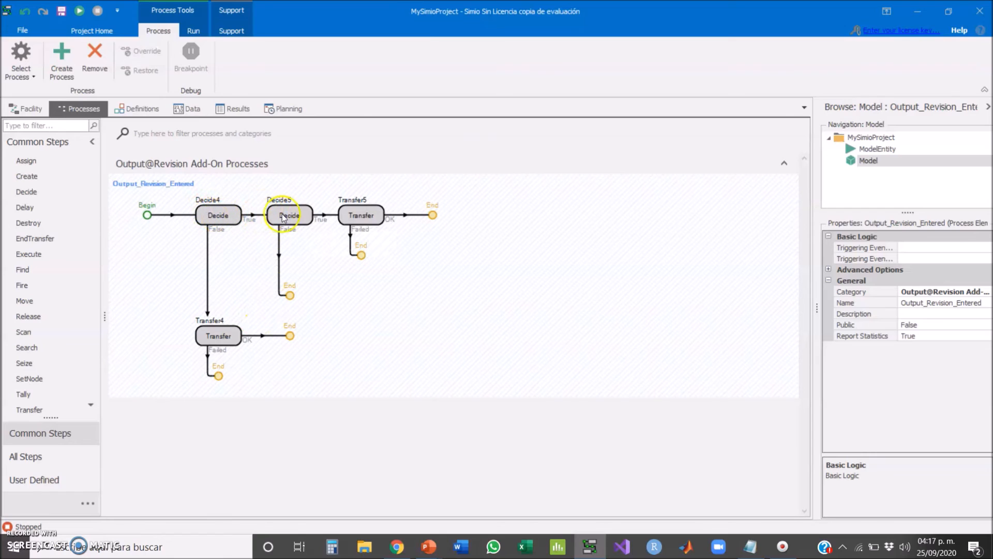
click(284, 218)
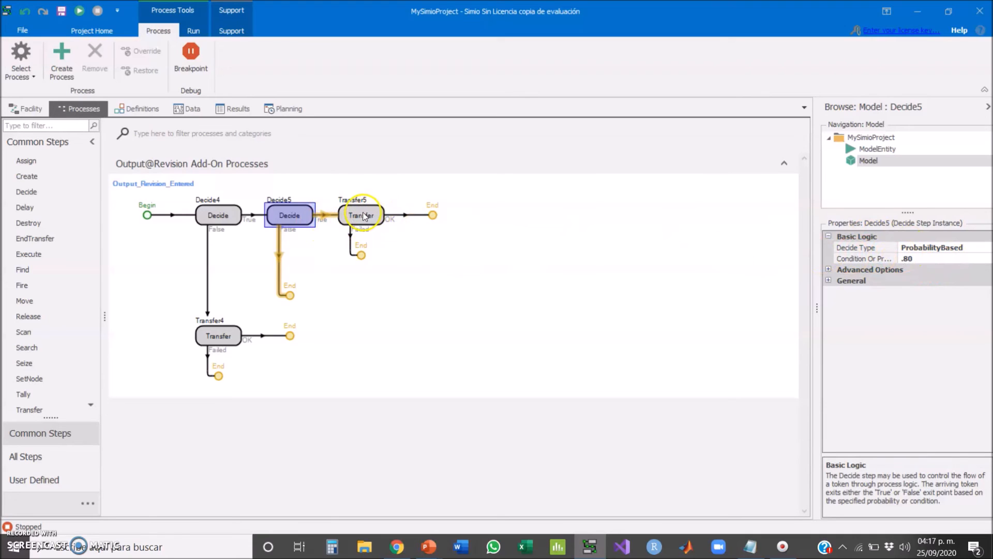
click(362, 213)
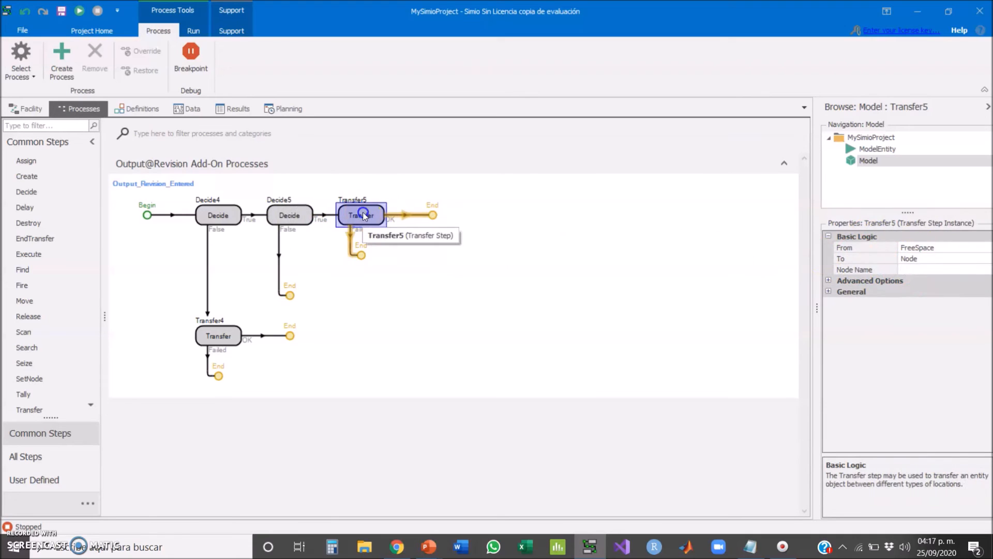
click(940, 246)
click(986, 248)
click(926, 281)
click(926, 281)
click(927, 269)
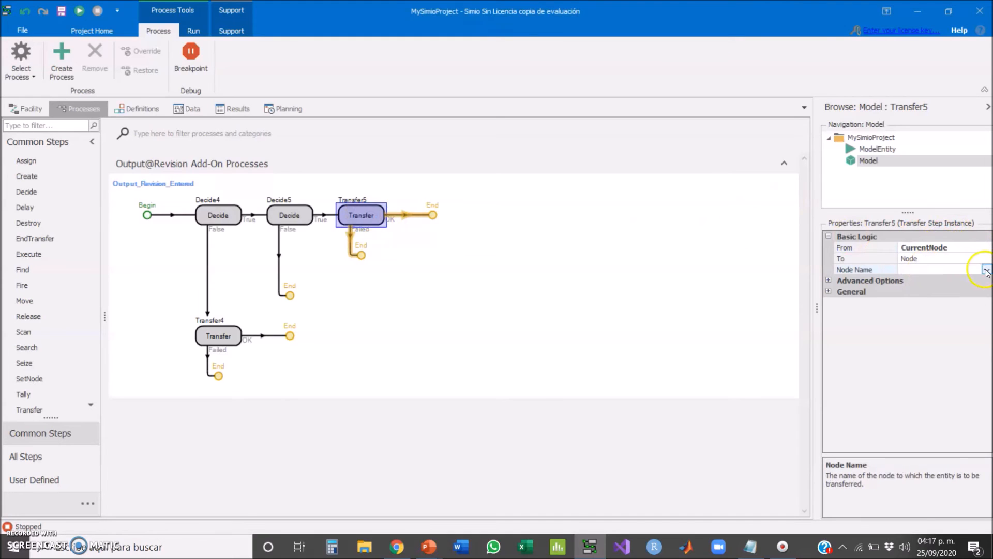
click(986, 269)
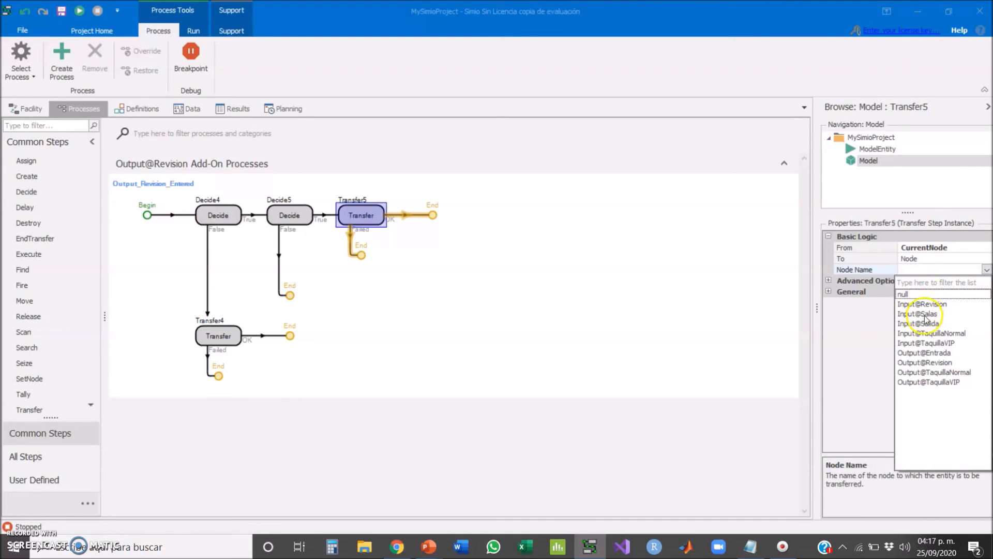
click(926, 334)
click(555, 300)
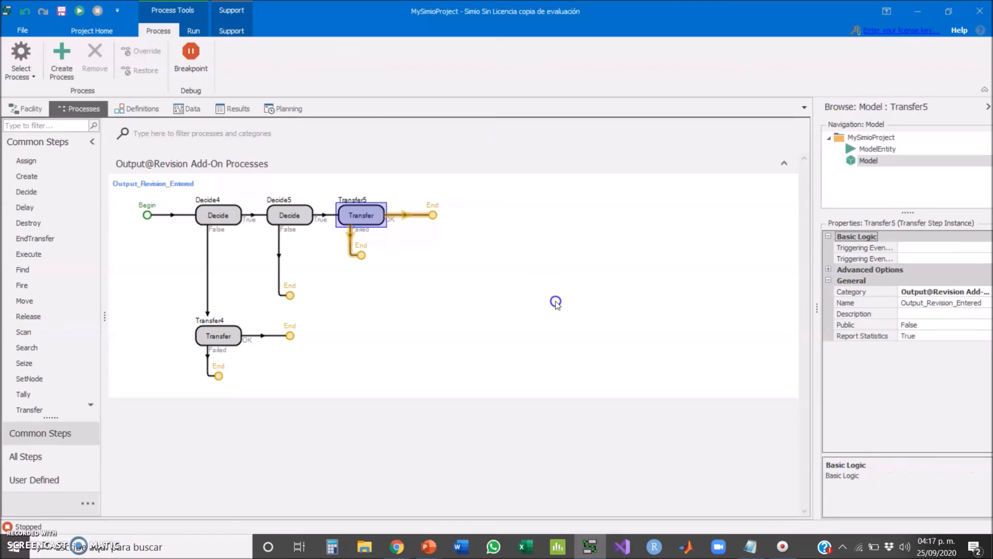
- Add a Transfer step on the second Decide's False exit and set it from CurrentNode to node Input@TaquillaVIP
drag(30, 408, 287, 292)
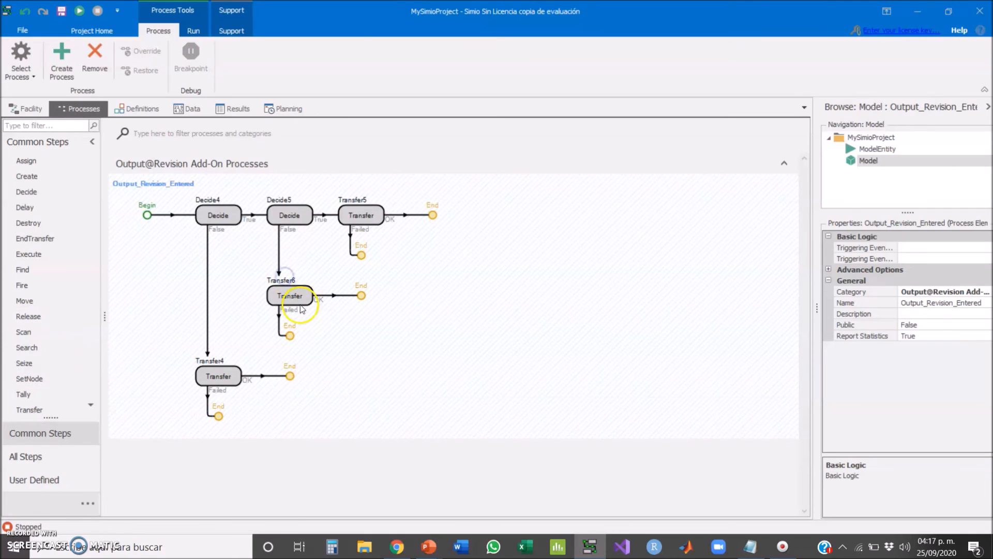
click(298, 218)
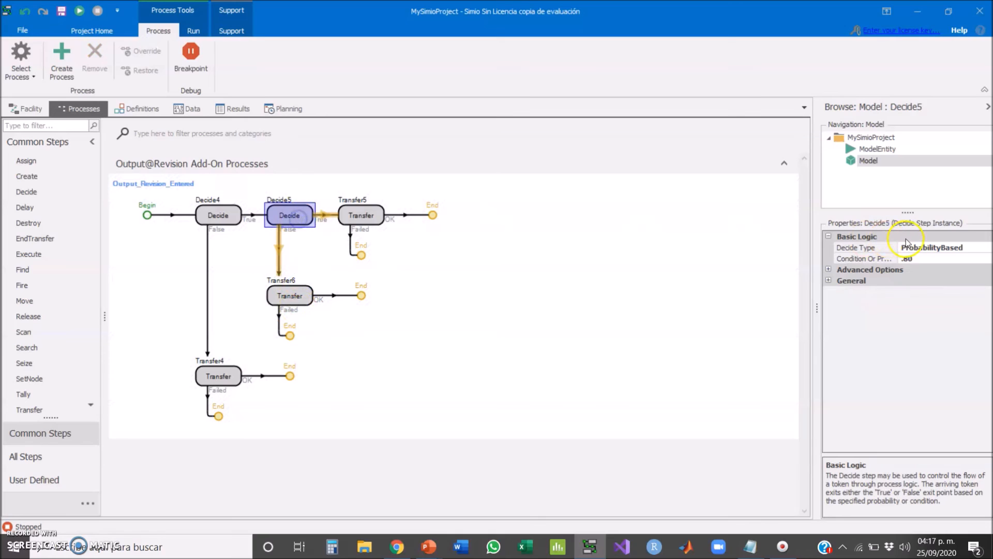
click(289, 296)
click(940, 248)
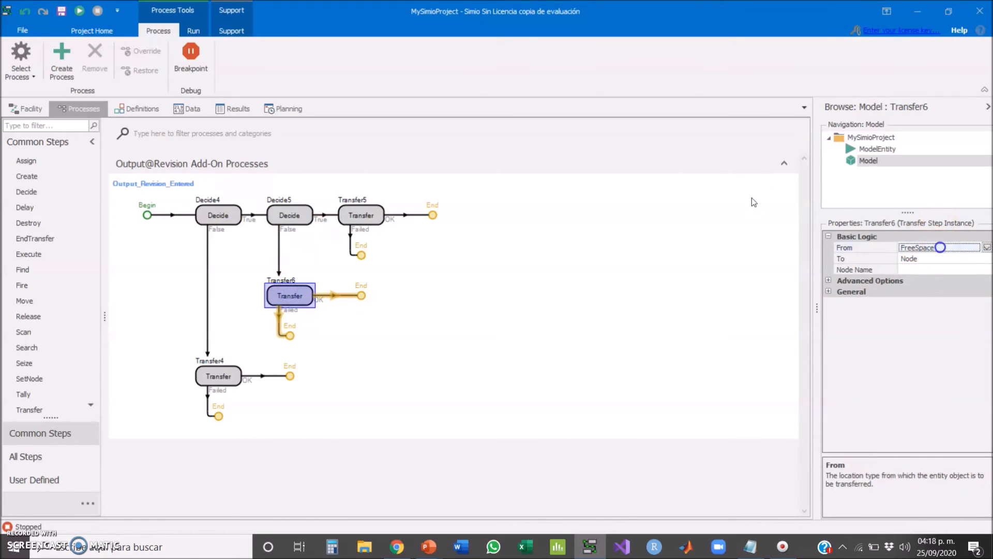
click(982, 249)
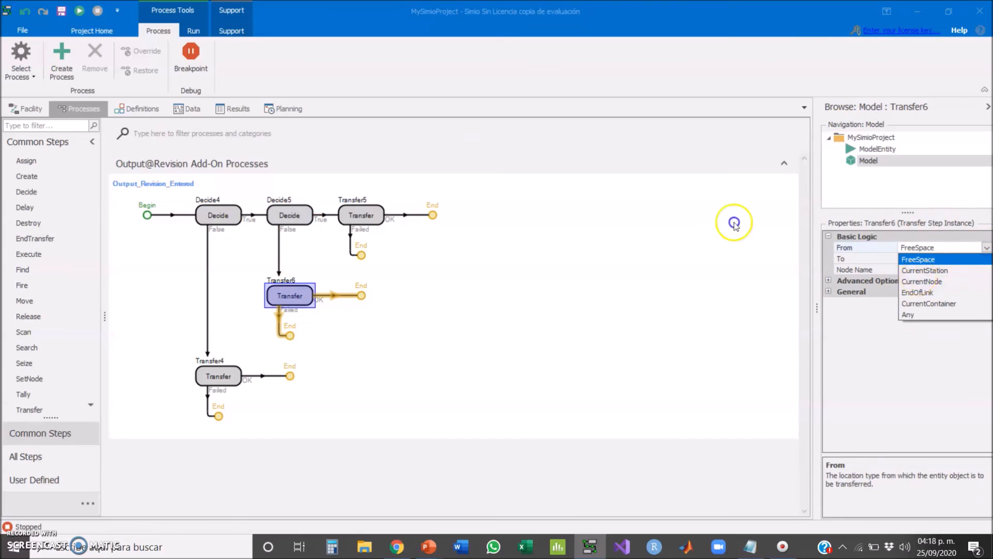
click(924, 275)
click(932, 270)
click(987, 270)
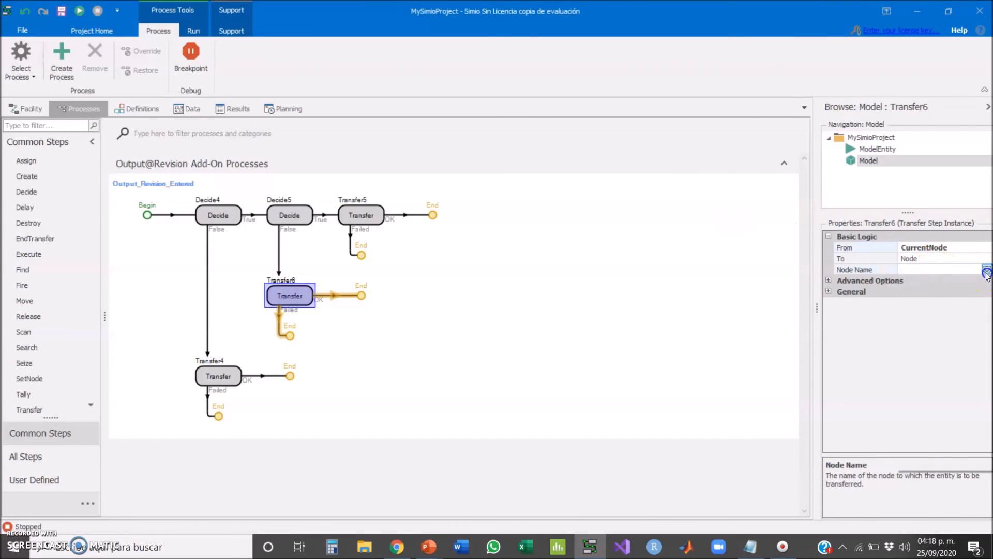
click(928, 342)
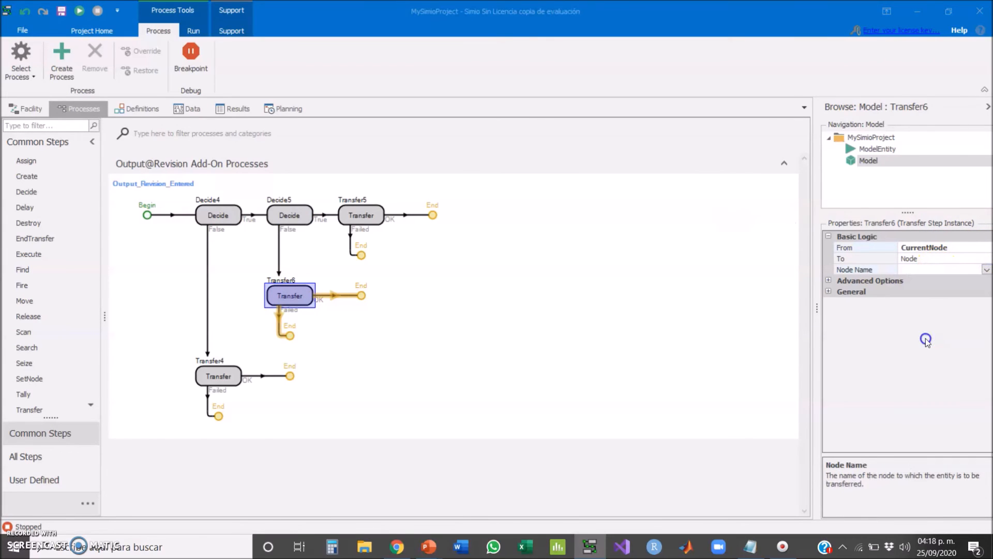
click(595, 320)
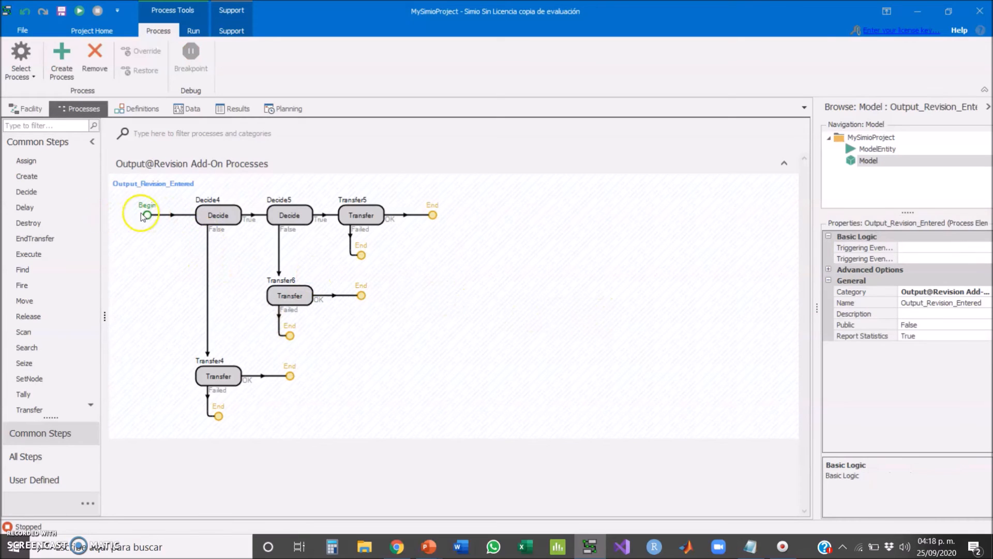
- Review the properties of both Decide steps and of the two Transfer steps that follow the second Decide
click(216, 217)
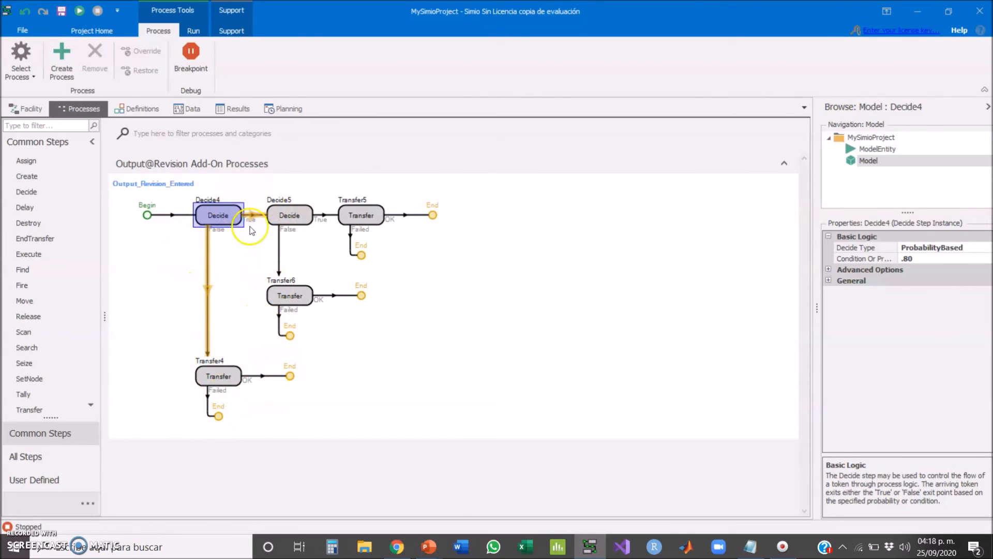
click(291, 215)
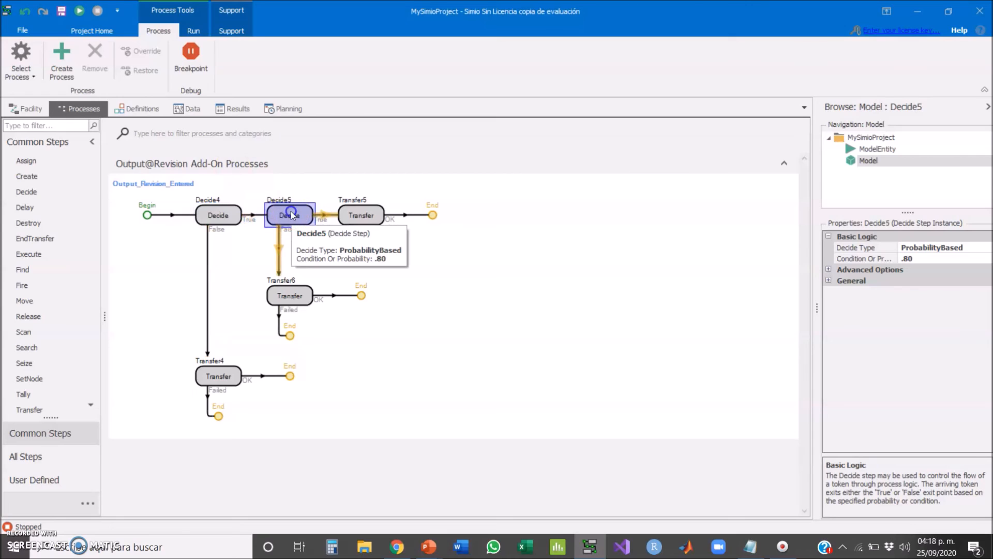
click(362, 213)
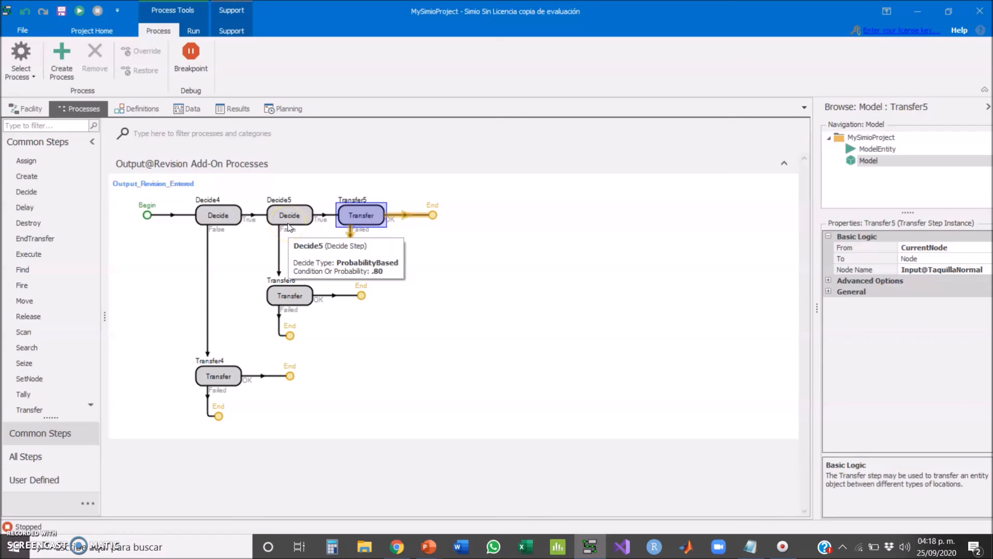
click(291, 297)
click(348, 282)
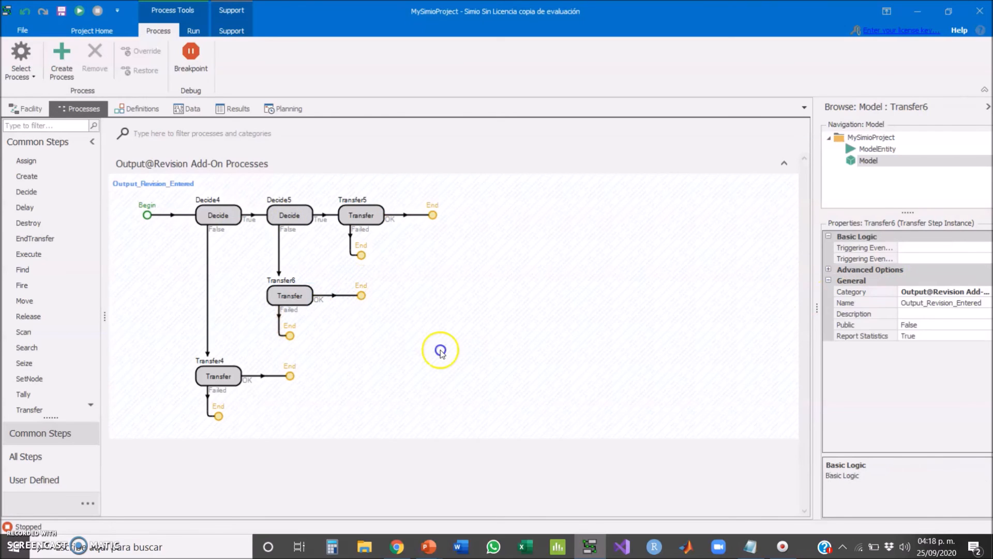
- Return to the facility model and set the run's ending type to a run length of 8 hours
click(32, 111)
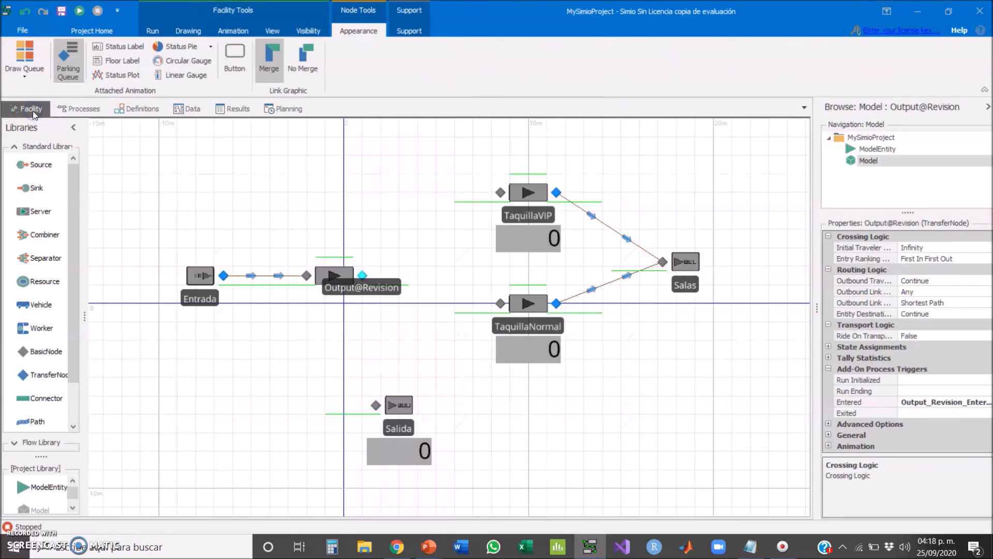
click(151, 31)
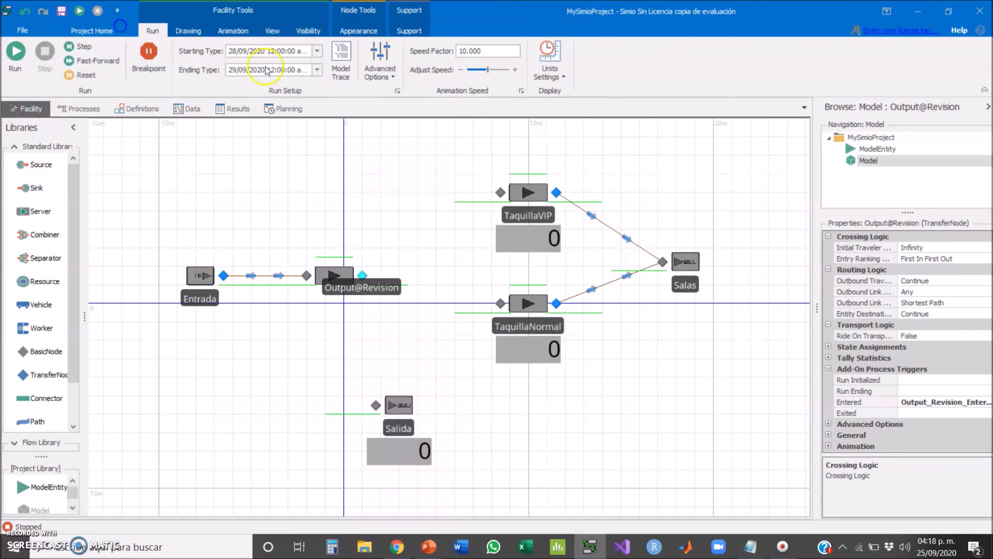
click(313, 69)
click(257, 124)
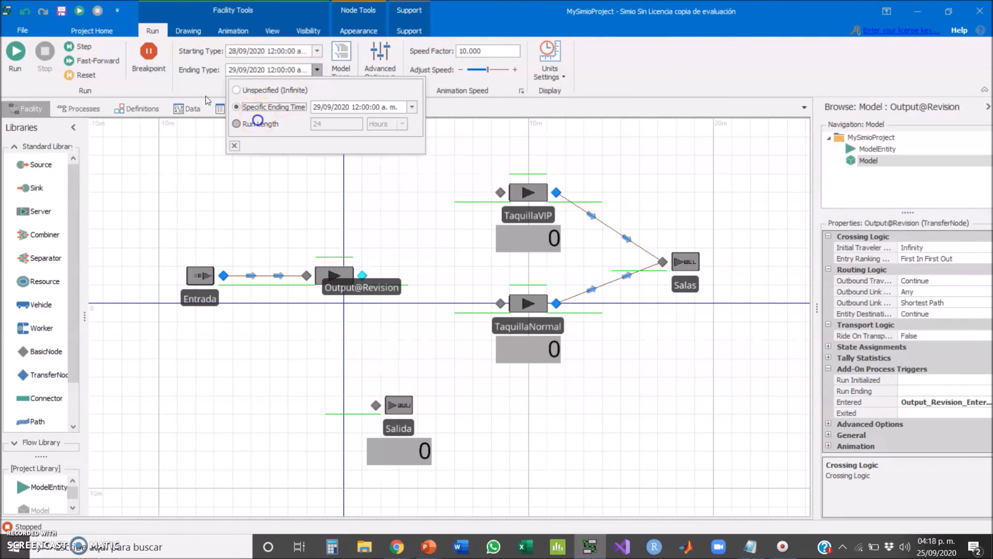
click(347, 121)
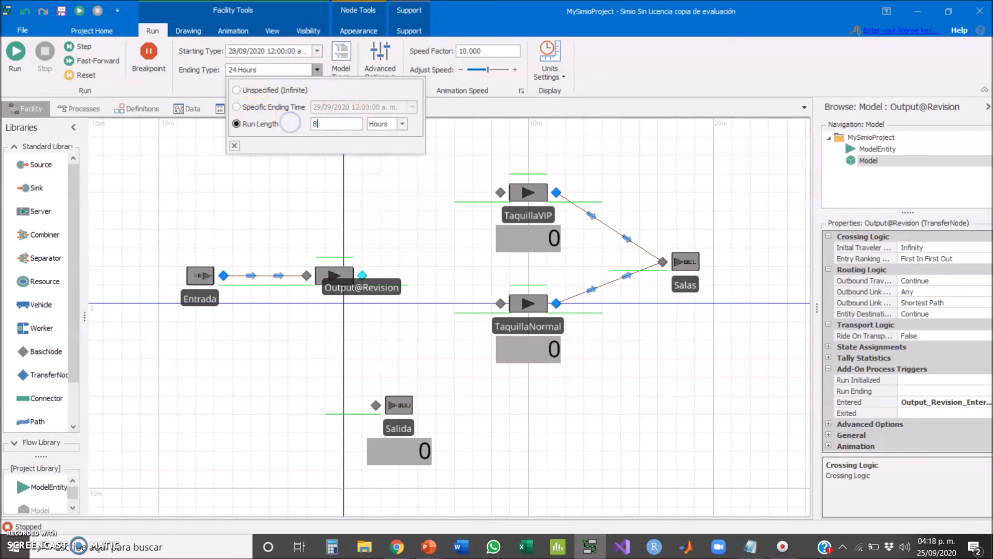
click(239, 197)
- Fast-forward the simulation to its end and examine the entity counters at TaquillaVIP, TaquillaNormal and Salida
drag(296, 191, 305, 206)
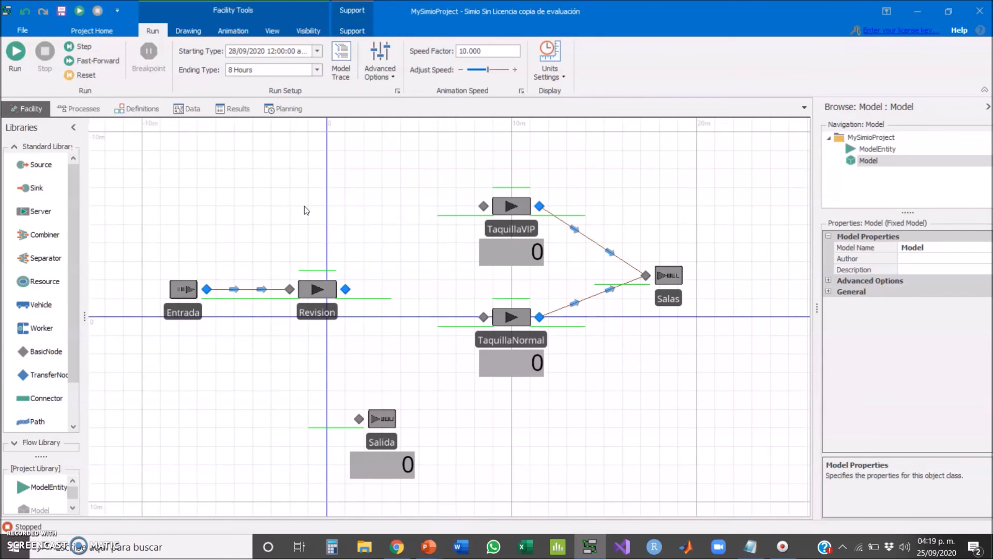
click(182, 289)
click(340, 233)
click(91, 63)
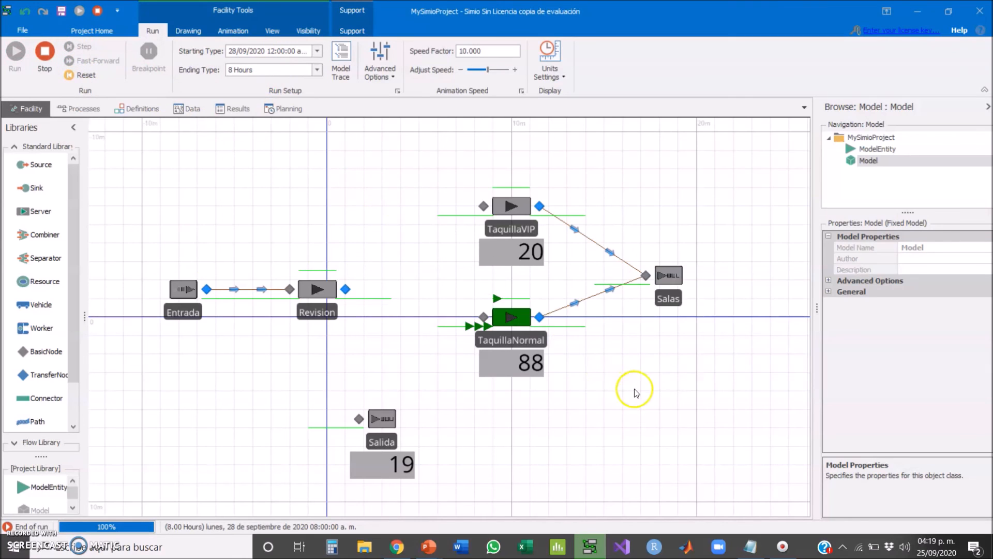
drag(633, 397, 631, 403)
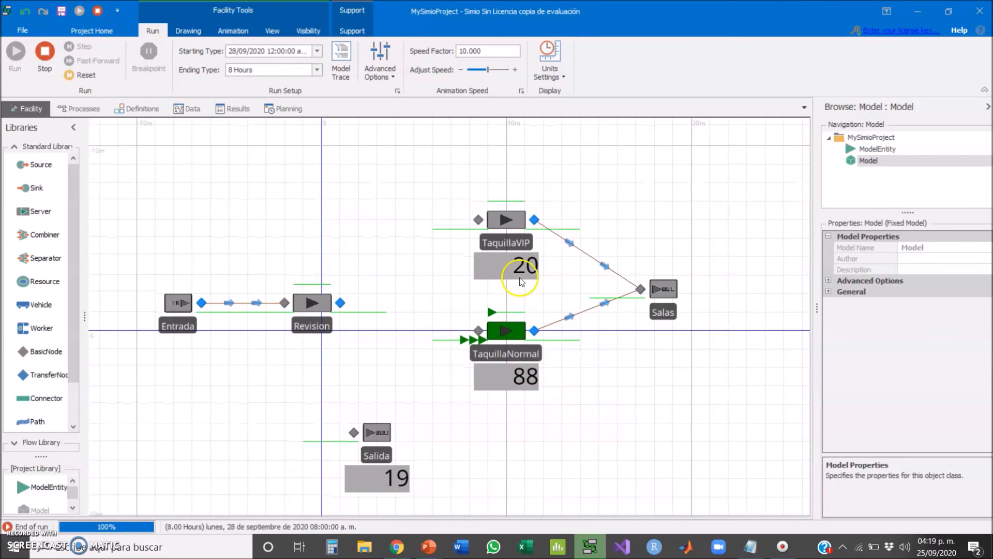
drag(401, 260, 424, 264)
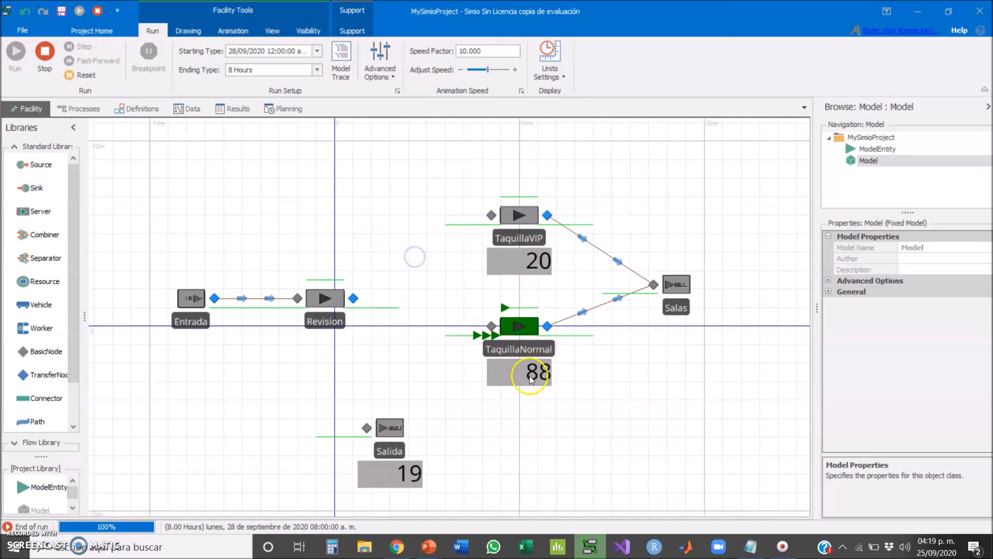